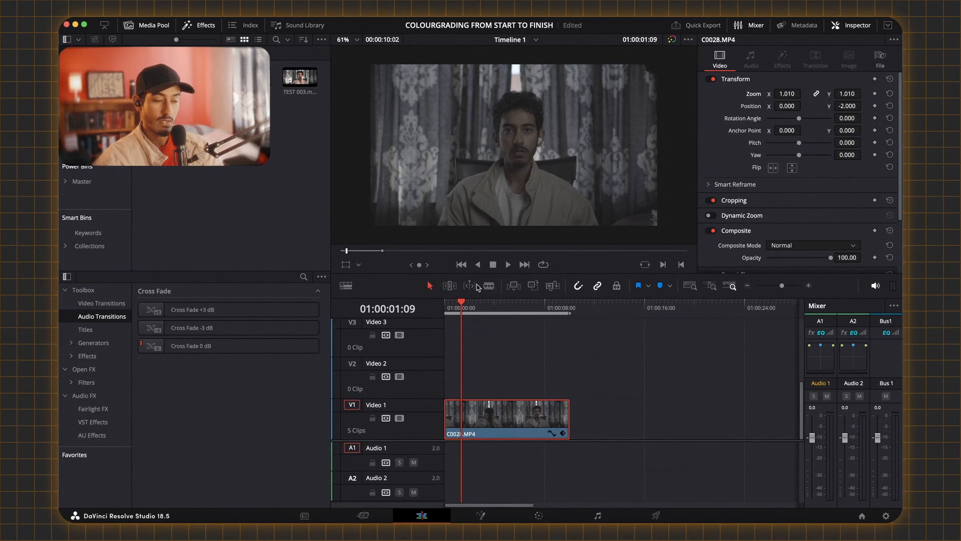
# Step: Move the playhead to 01:00:01:15 on the clip and open the Color page
pyautogui.click(464, 307)
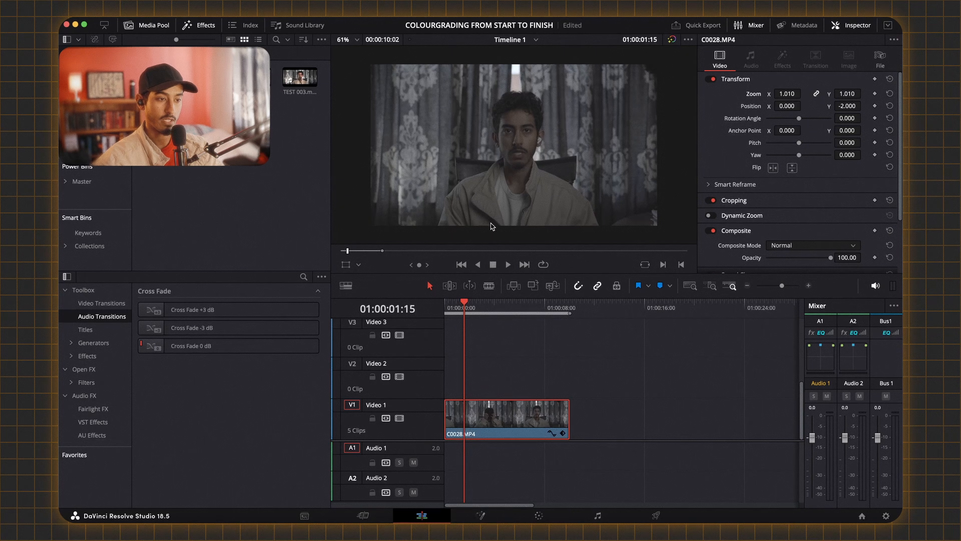
pyautogui.click(540, 516)
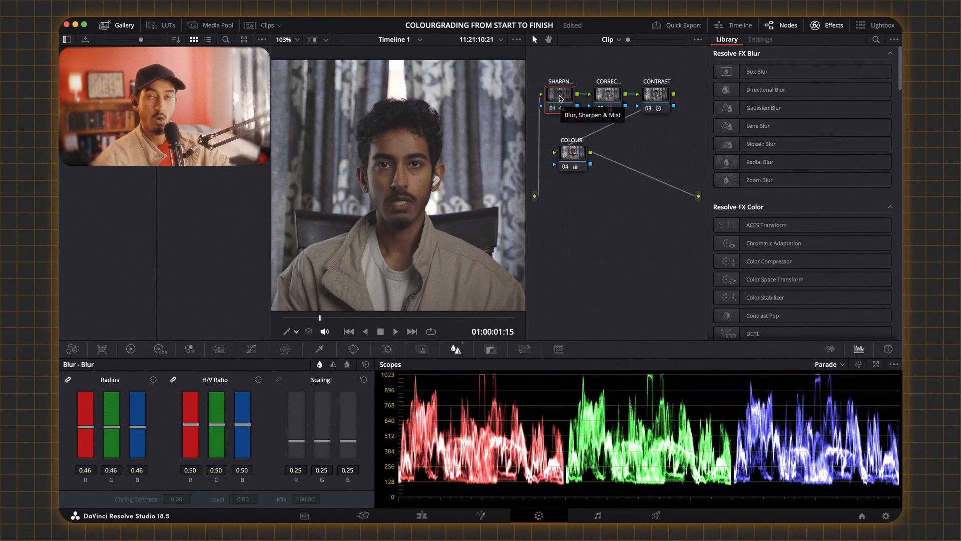
# Step: On the correction node (02), raise the Gain to 1.58 and lower the Lift to -0.01 with the primary color wheels
pyautogui.moveTo(560, 98); pyautogui.dragTo(565, 99)
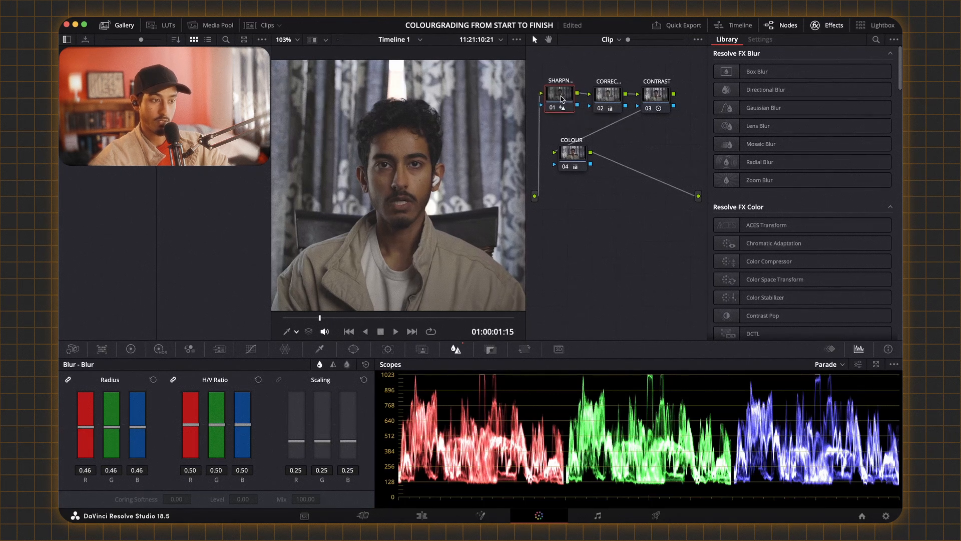
pyautogui.click(604, 100)
pyautogui.click(576, 154)
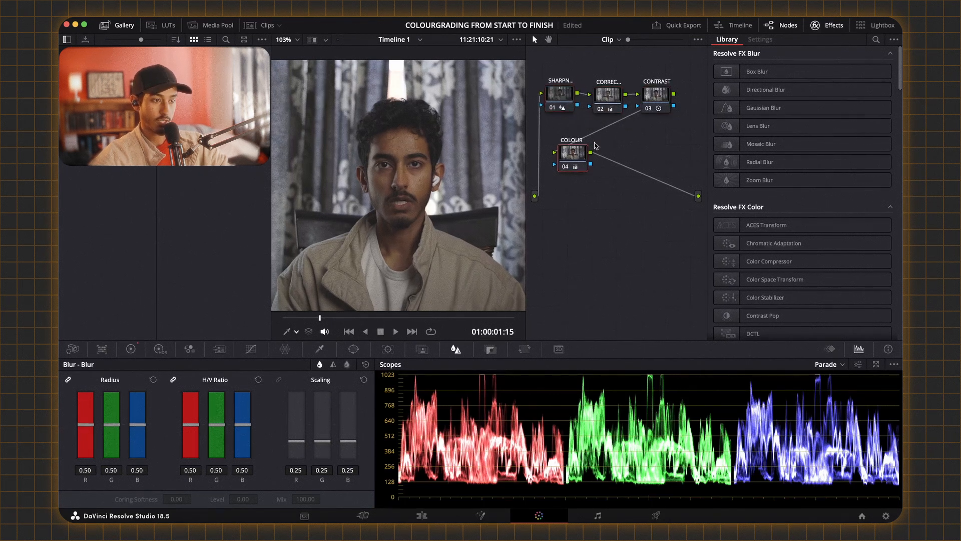
pyautogui.moveTo(605, 99); pyautogui.dragTo(605, 98)
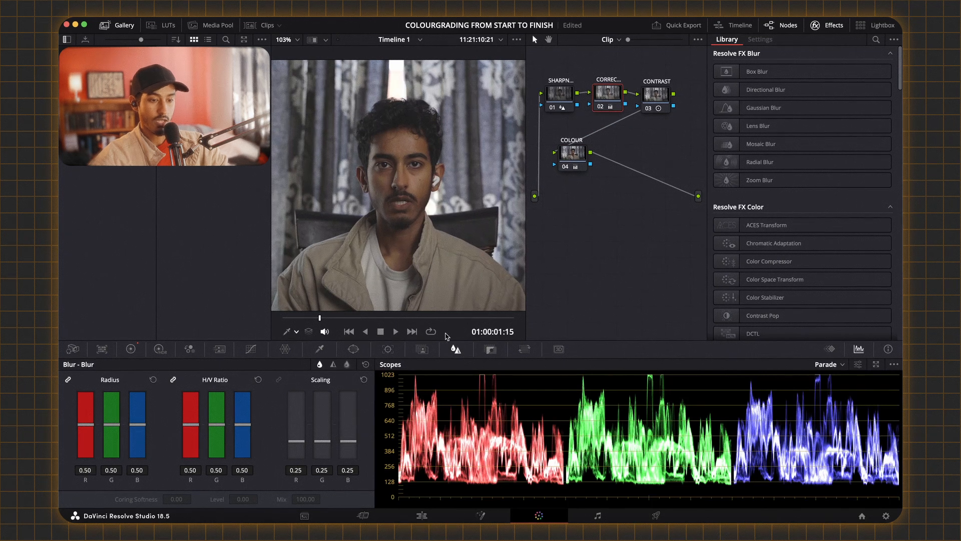
pyautogui.click(131, 349)
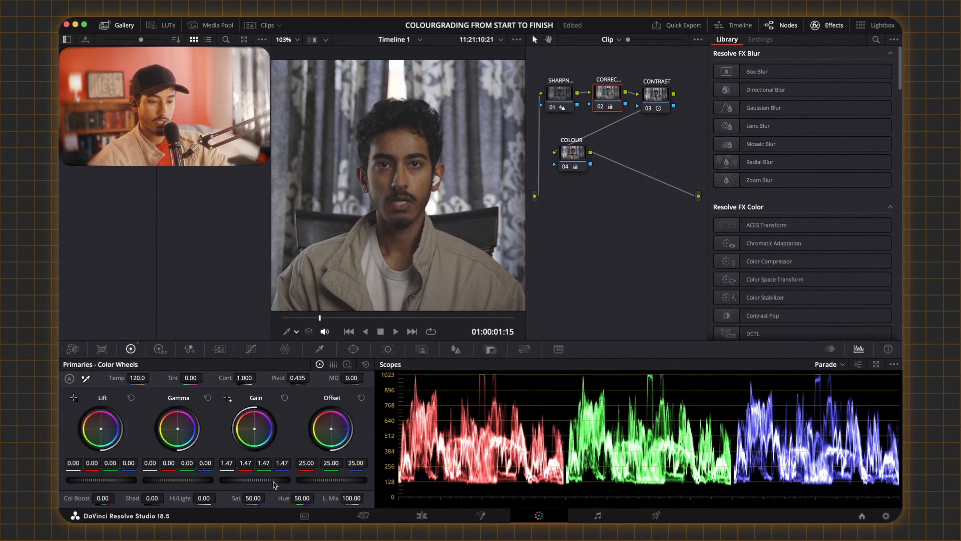
pyautogui.moveTo(261, 480); pyautogui.dragTo(281, 479)
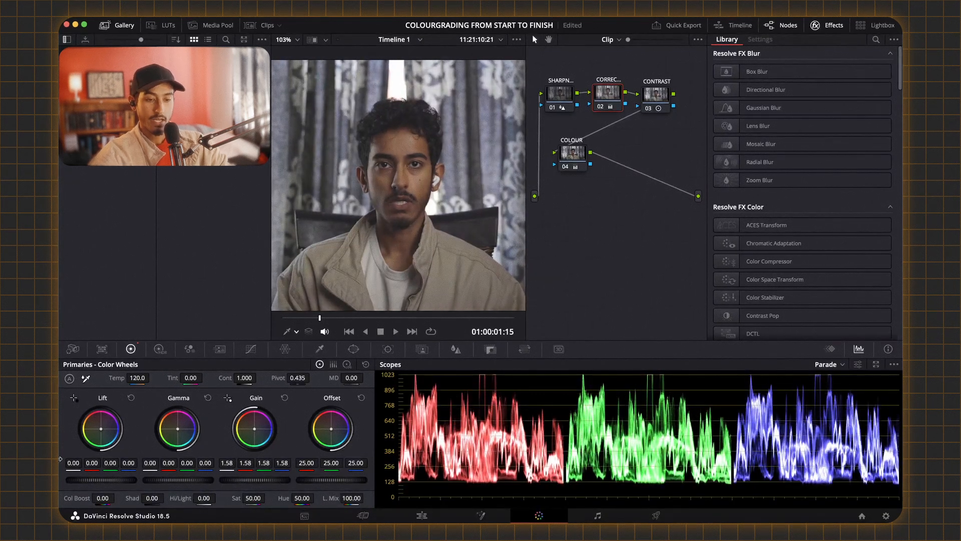
pyautogui.moveTo(128, 481); pyautogui.dragTo(126, 481)
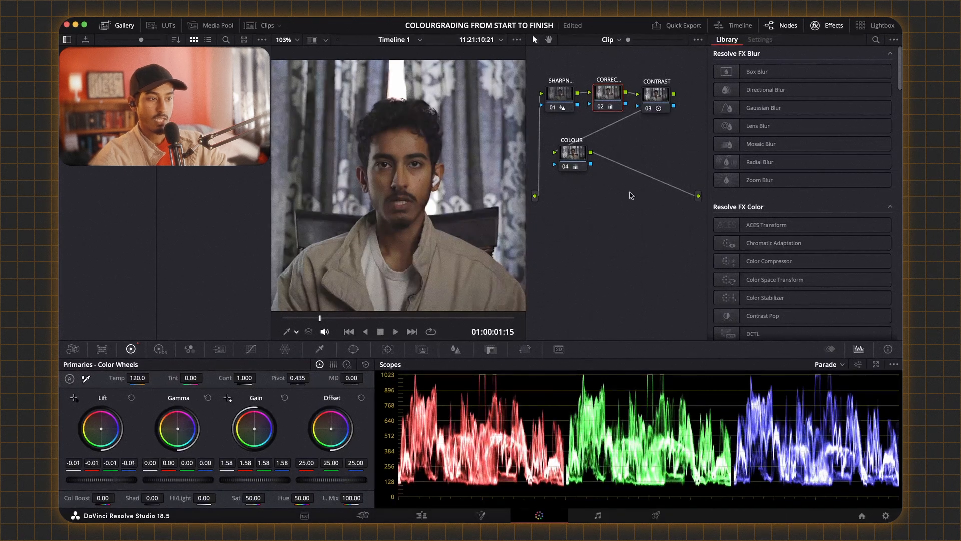
# Step: Switch the CONTRAST and COLOUR nodes off and back on to compare their effect on the image
pyautogui.click(650, 109)
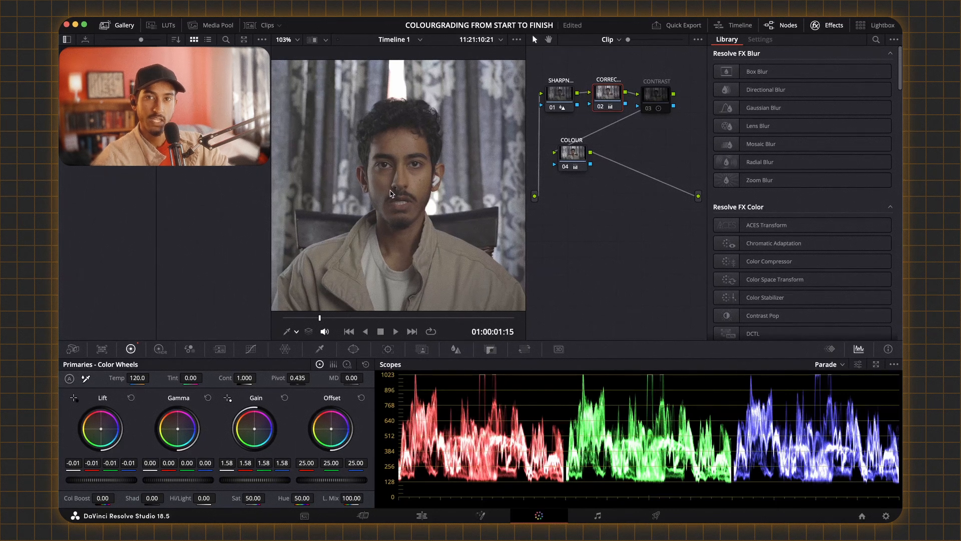
pyautogui.click(648, 109)
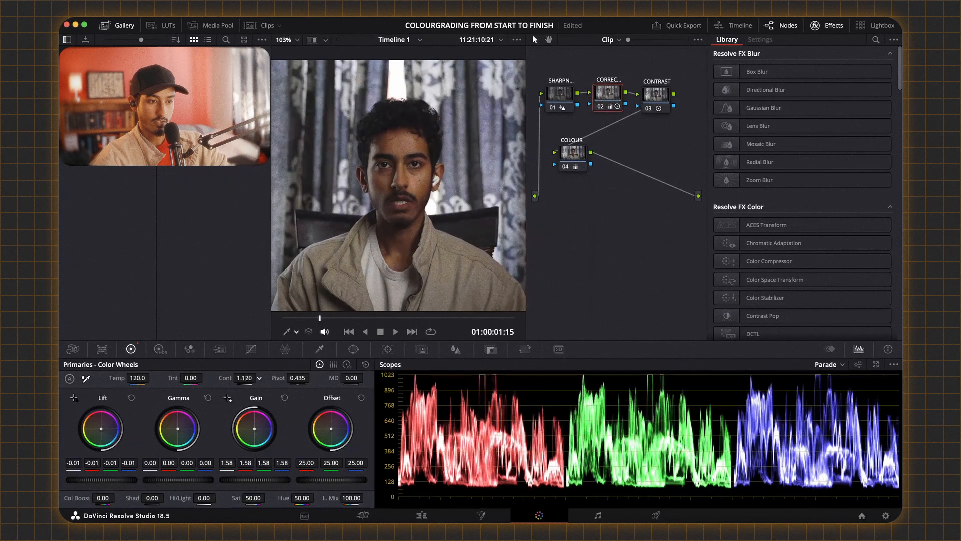
pyautogui.press('super+d')
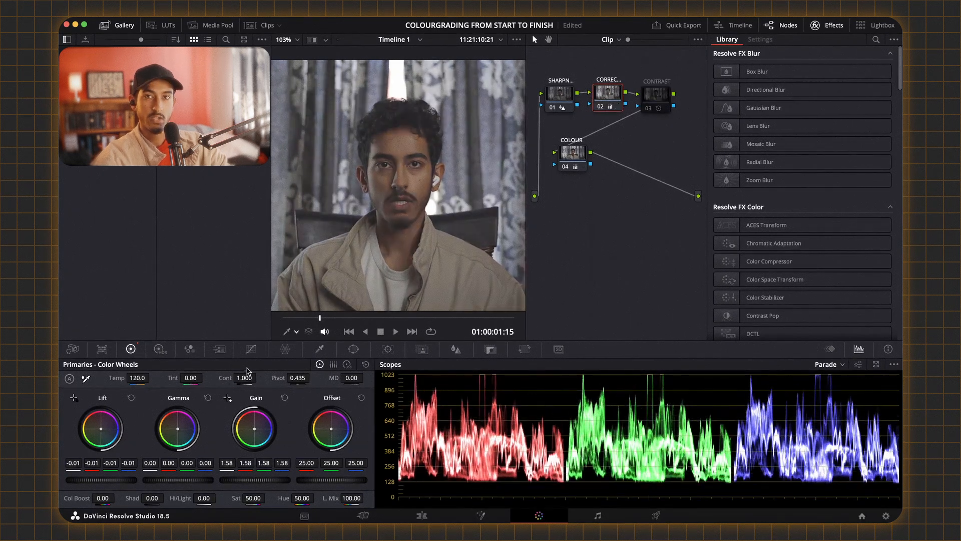
pyautogui.click(649, 108)
pyautogui.click(572, 154)
pyautogui.click(565, 168)
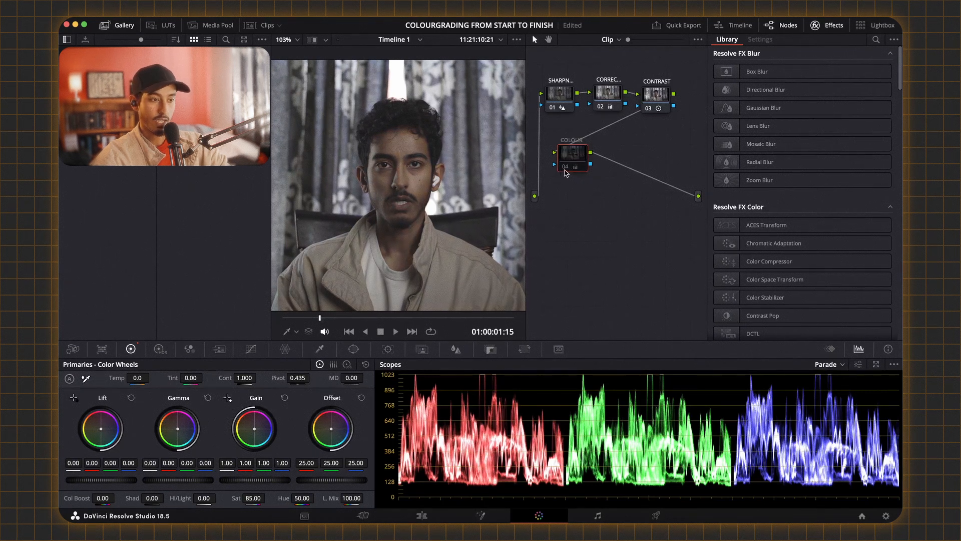
pyautogui.click(566, 169)
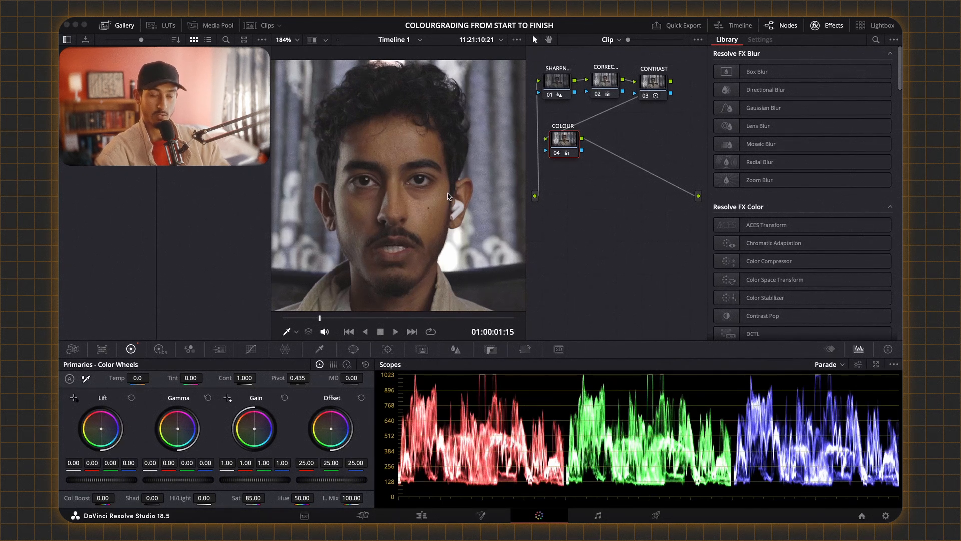
# Step: Examine the subject's face and skin tones in the viewer at several magnifications
pyautogui.scroll(3, 437, 201)
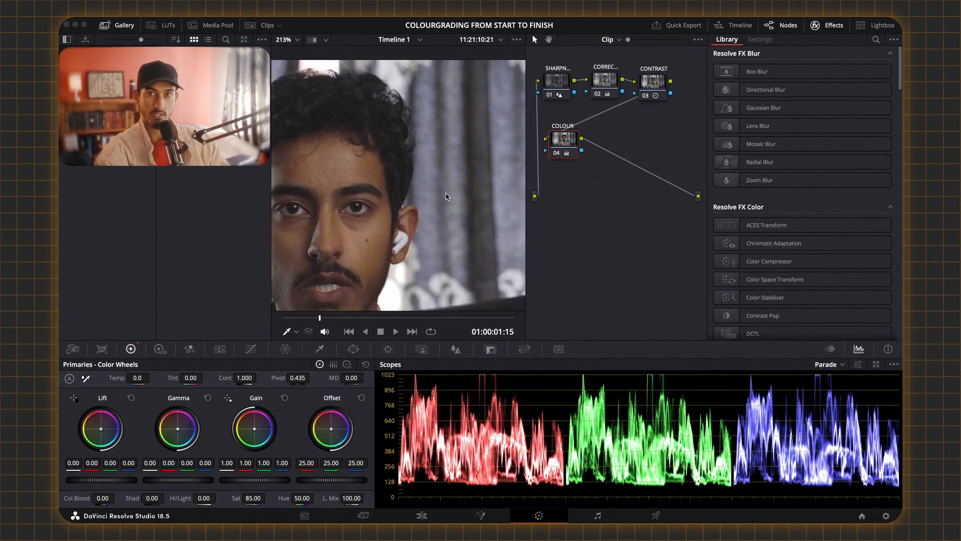
pyautogui.scroll(5, 447, 195)
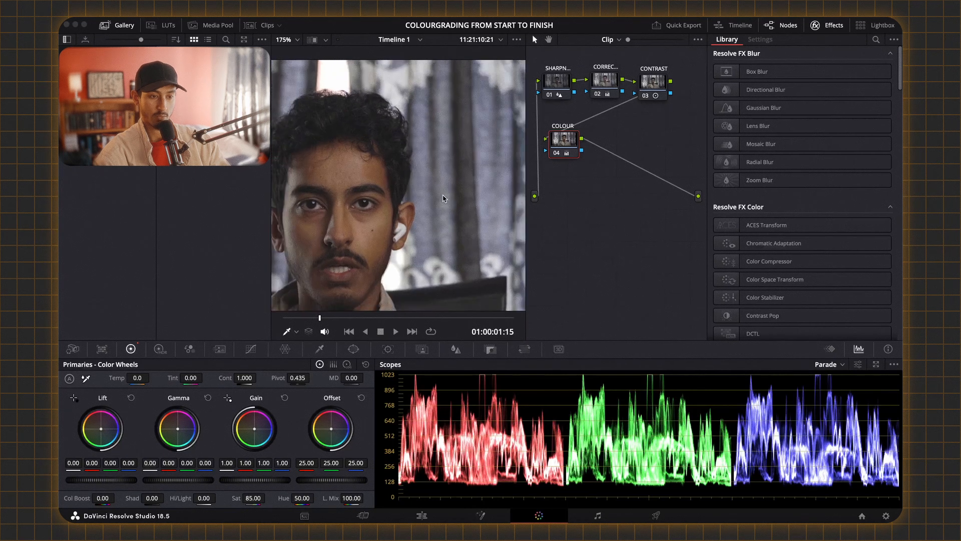
pyautogui.moveTo(423, 204); pyautogui.dragTo(404, 183)
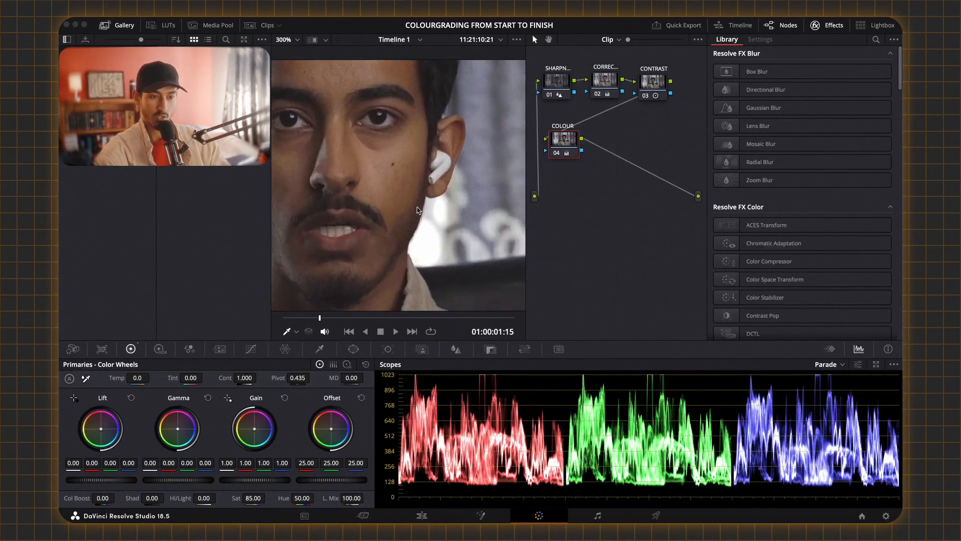
pyautogui.scroll(-10, 405, 203)
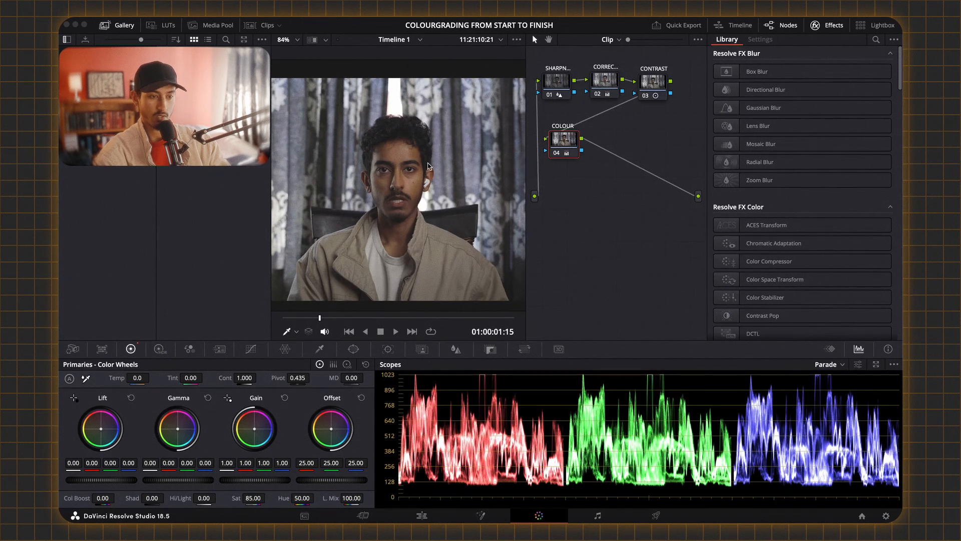
pyautogui.scroll(2, 449, 217)
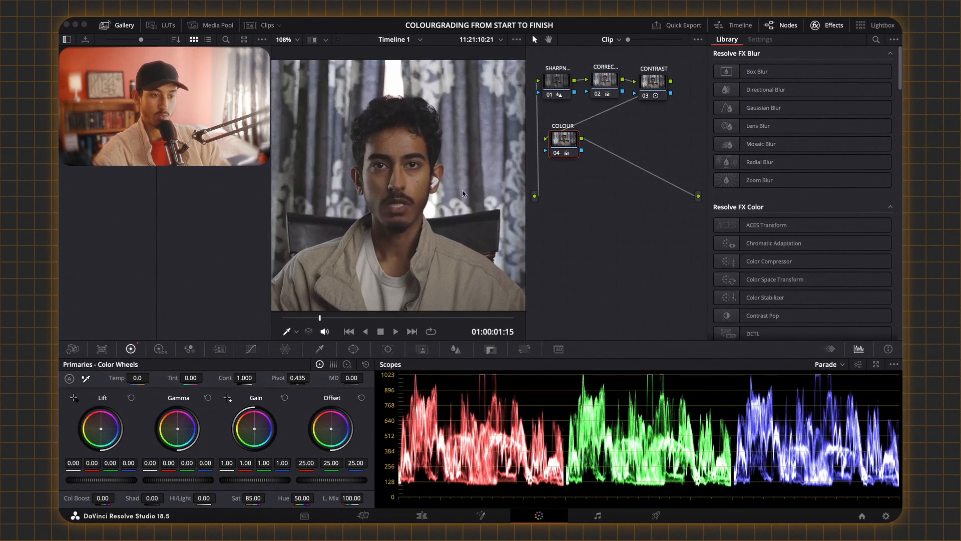
pyautogui.scroll(3, 398, 201)
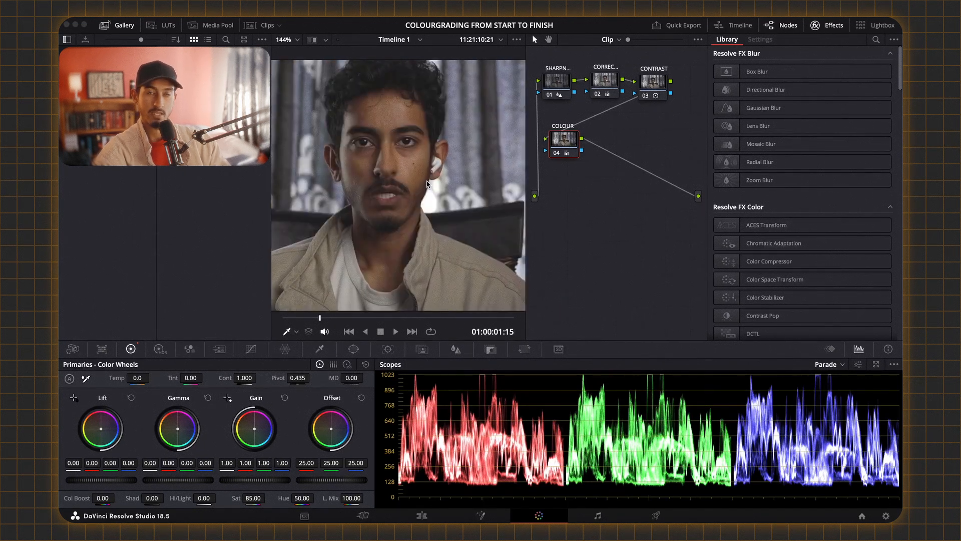
pyautogui.scroll(1, 417, 190)
pyautogui.moveTo(379, 179); pyautogui.dragTo(426, 206)
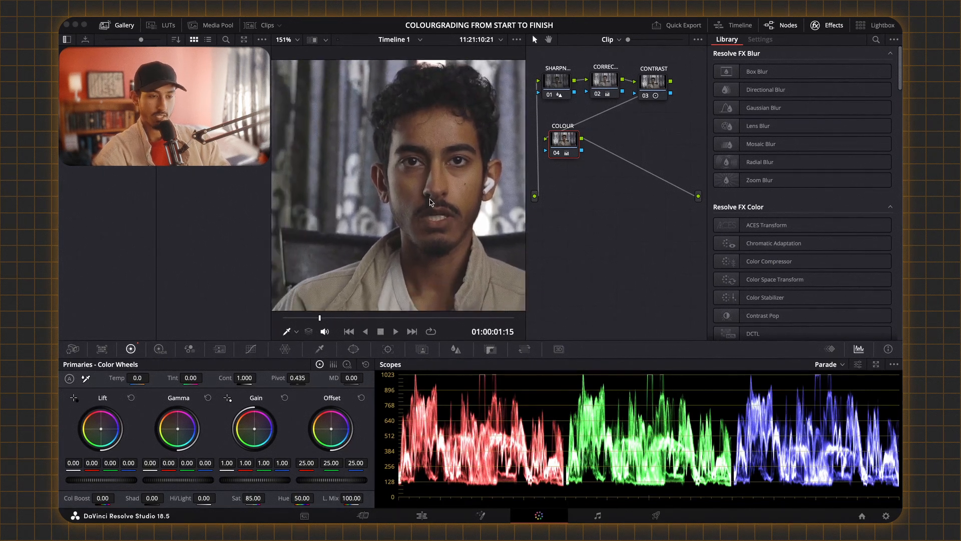
pyautogui.scroll(-2, 420, 205)
pyautogui.scroll(-1, 411, 207)
pyautogui.scroll(-1, 411, 207)
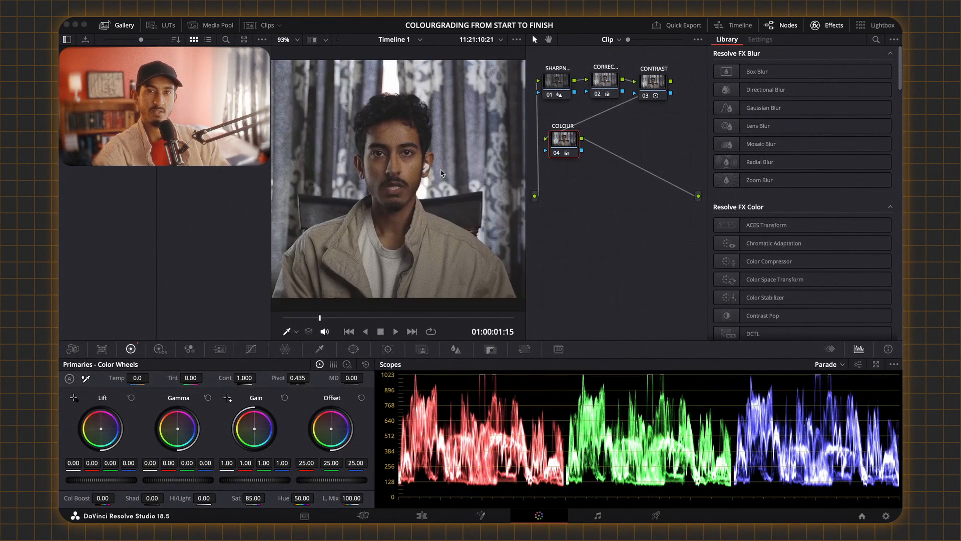
pyautogui.scroll(1, 429, 170)
pyautogui.scroll(2, 428, 173)
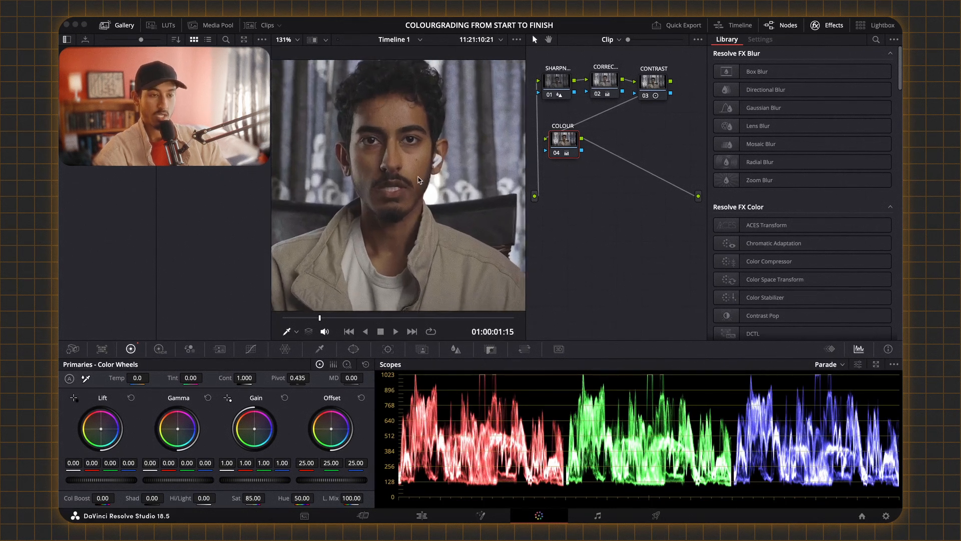
pyautogui.scroll(1, 421, 181)
pyautogui.scroll(-3, 422, 206)
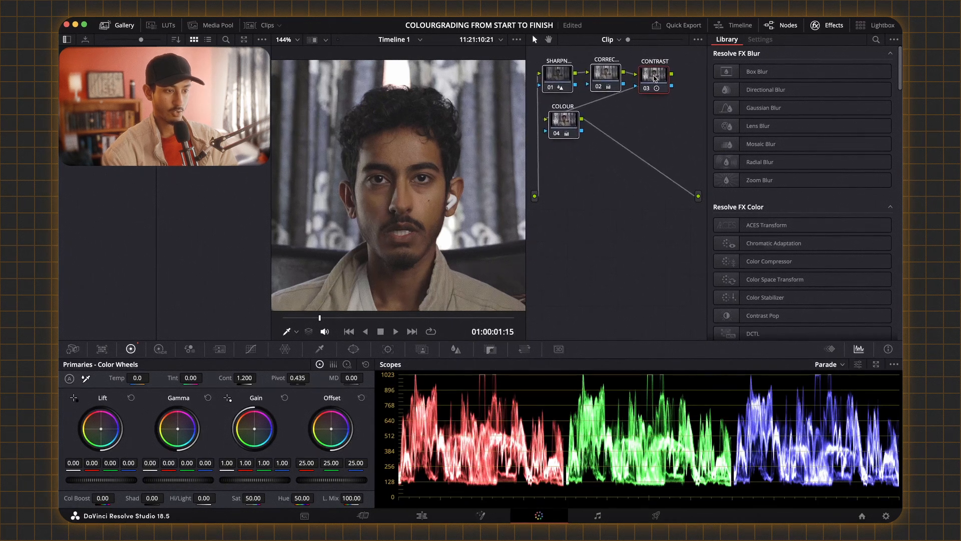
# Step: Add a serial node after the COLOUR node, place it below, and label it SKINTONES
pyautogui.click(563, 123)
pyautogui.rightClick(563, 124)
pyautogui.moveTo(588, 170)
pyautogui.click(670, 169)
pyautogui.moveTo(618, 131); pyautogui.dragTo(572, 196)
pyautogui.rightClick(572, 196)
pyautogui.click(592, 212)
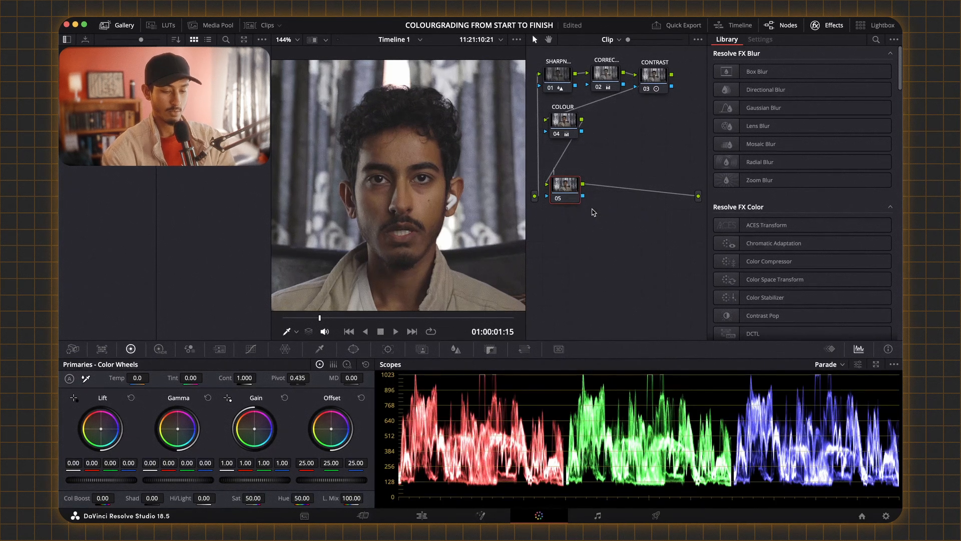
pyautogui.write('SKINTONES')
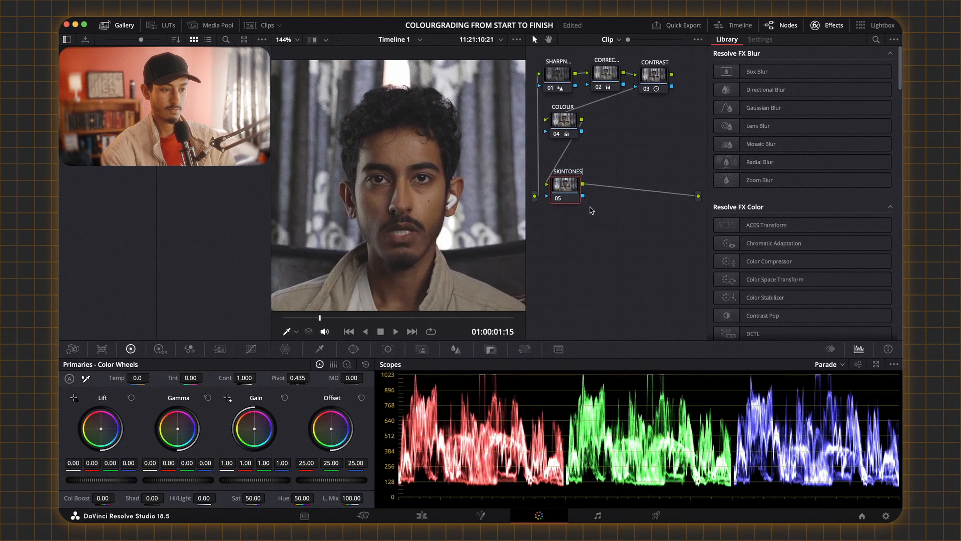
pyautogui.press('Return')
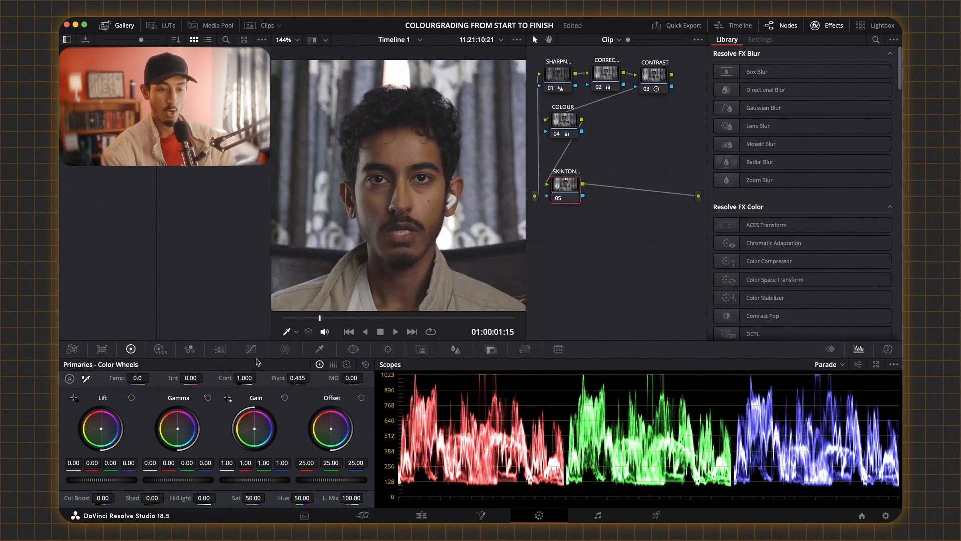
# Step: On the SKINTONES node, sample the face for the Hue Vs Hue curve and set the skin hue point to Hue Rotate 20.00
pyautogui.click(250, 351)
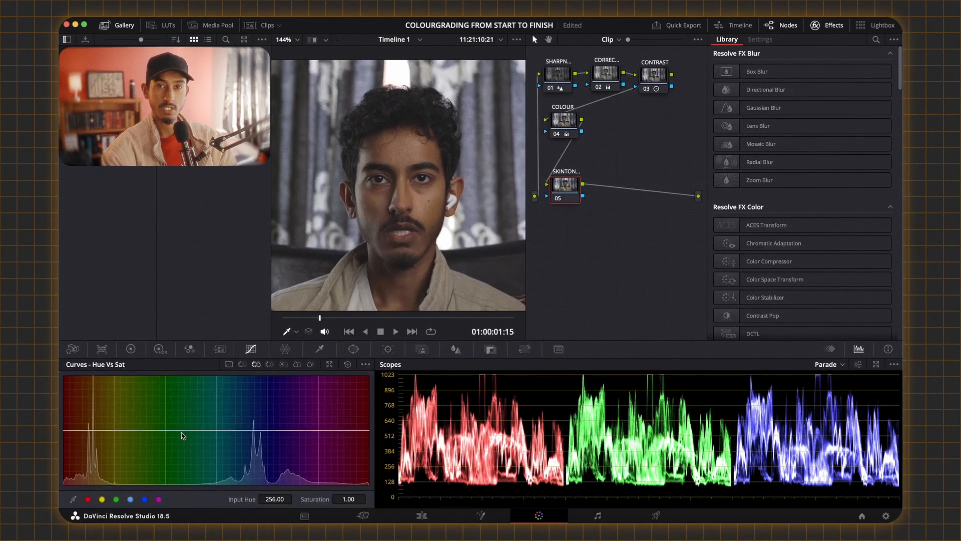
pyautogui.click(242, 364)
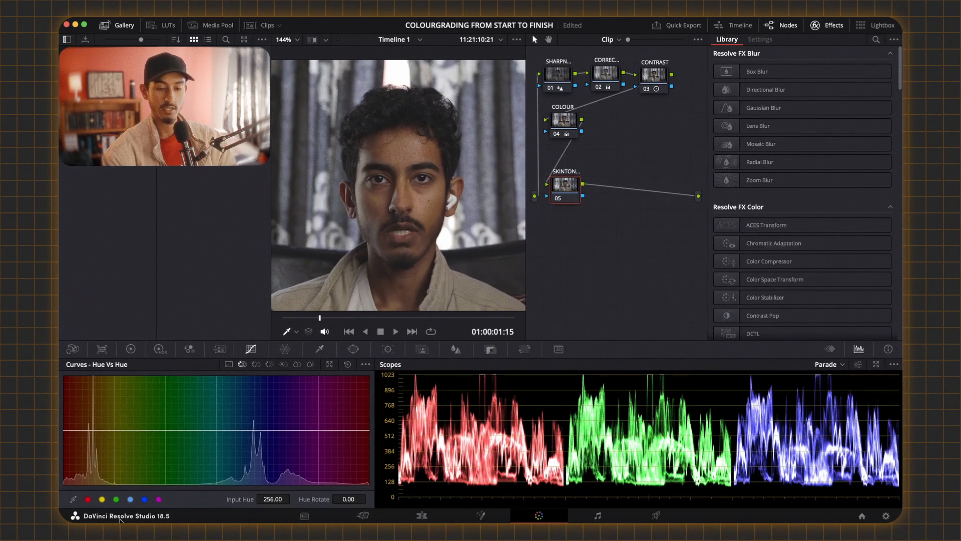
pyautogui.scroll(1, 405, 230)
pyautogui.click(405, 230)
pyautogui.scroll(10, 405, 230)
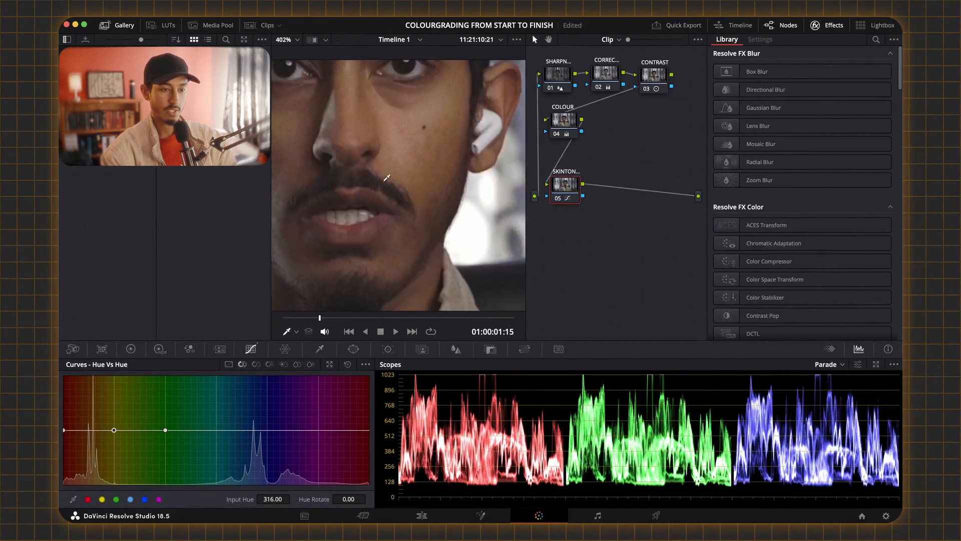
pyautogui.moveTo(114, 430)
pyautogui.mouseDown()
pyautogui.moveTo(122, 445)
pyautogui.moveTo(115, 426)
pyautogui.mouseUp()
# Step: Compare the face with the SKINTONES node switched off and on
pyautogui.scroll(-8, 346, 216)
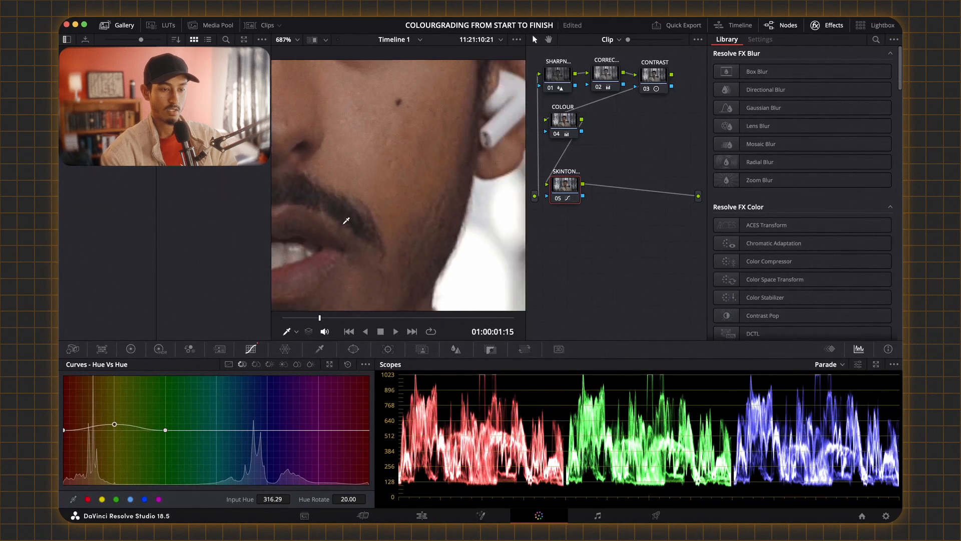
pyautogui.scroll(-4, 376, 251)
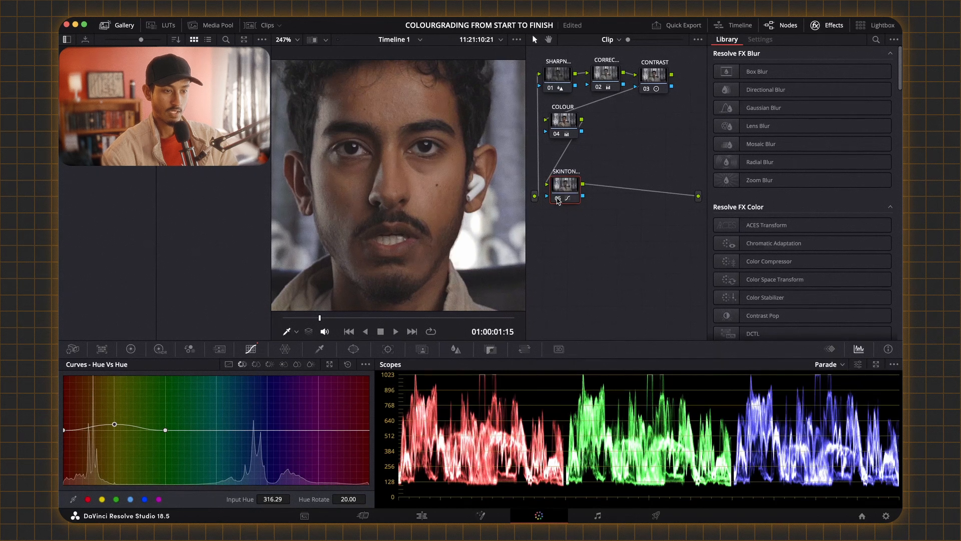
pyautogui.click(558, 199)
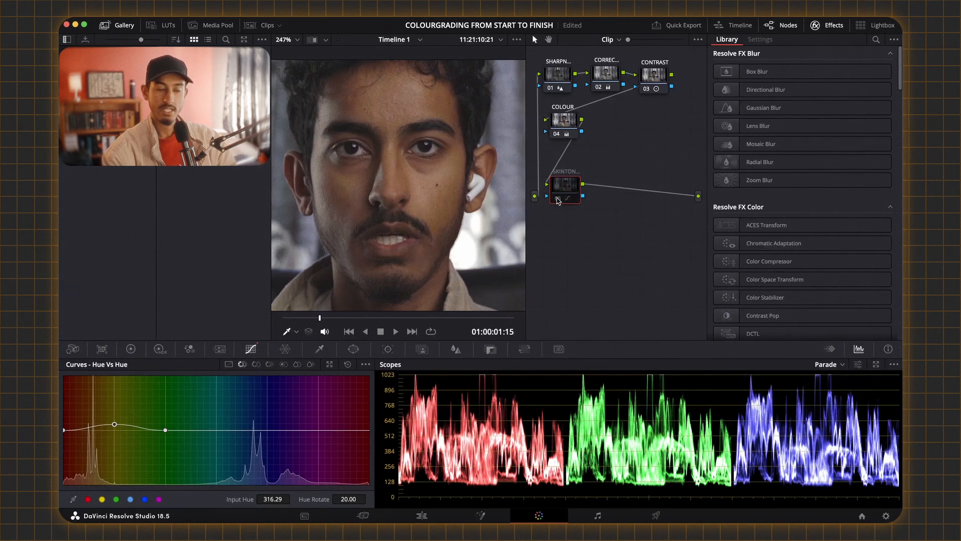
pyautogui.click(557, 200)
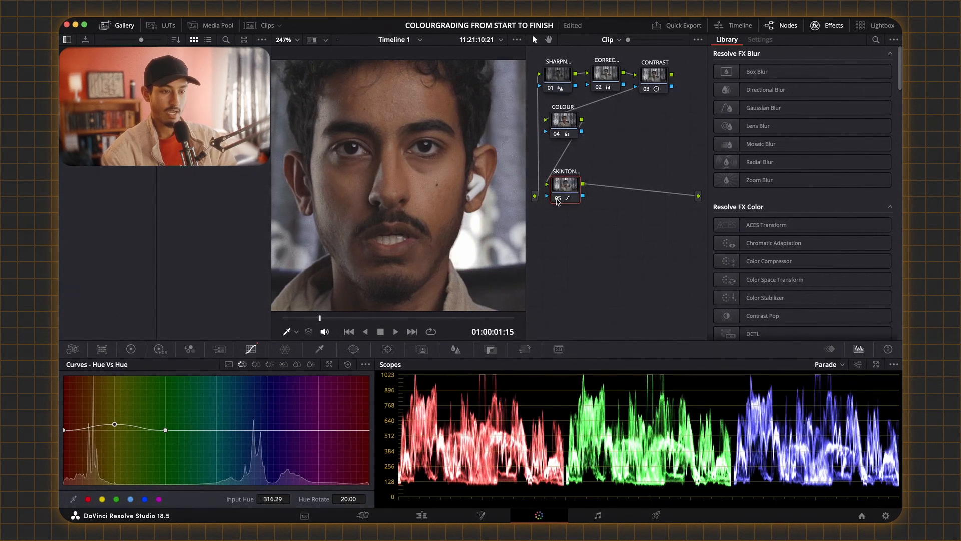
pyautogui.click(558, 199)
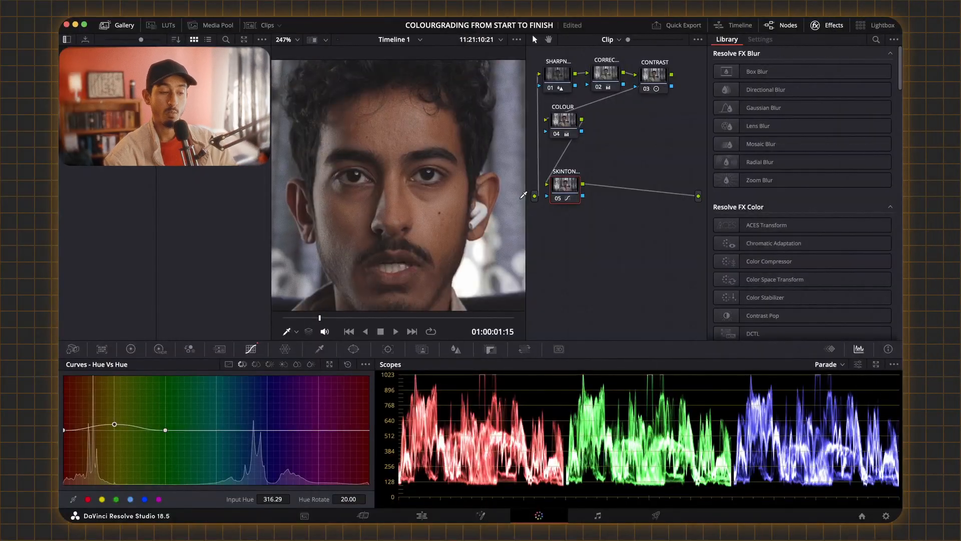
# Step: Add a serial node after the SKINTONES node and label it CURTAINS
pyautogui.rightClick(571, 191)
pyautogui.moveTo(621, 240)
pyautogui.click(689, 238)
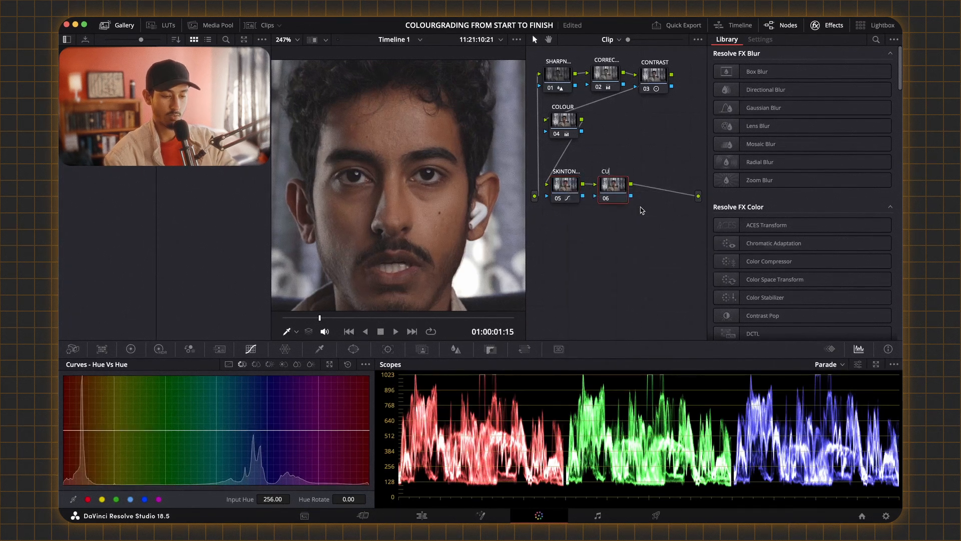
pyautogui.click(643, 194)
# Step: On the CURTAINS node, add the blue hue point to the Hue Vs Sat curve and lower its Saturation to 0.34
pyautogui.moveTo(489, 202); pyautogui.dragTo(427, 214)
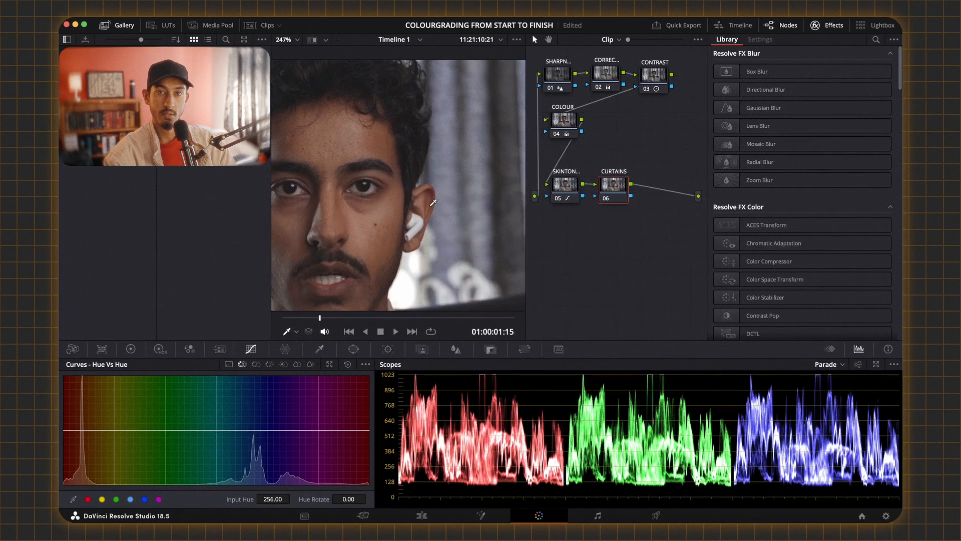
pyautogui.scroll(-3, 434, 216)
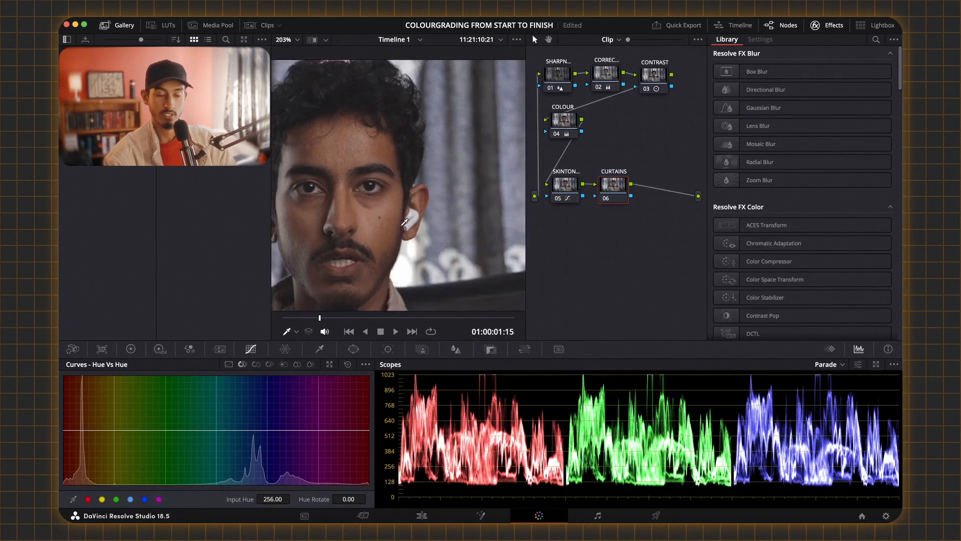
pyautogui.click(256, 364)
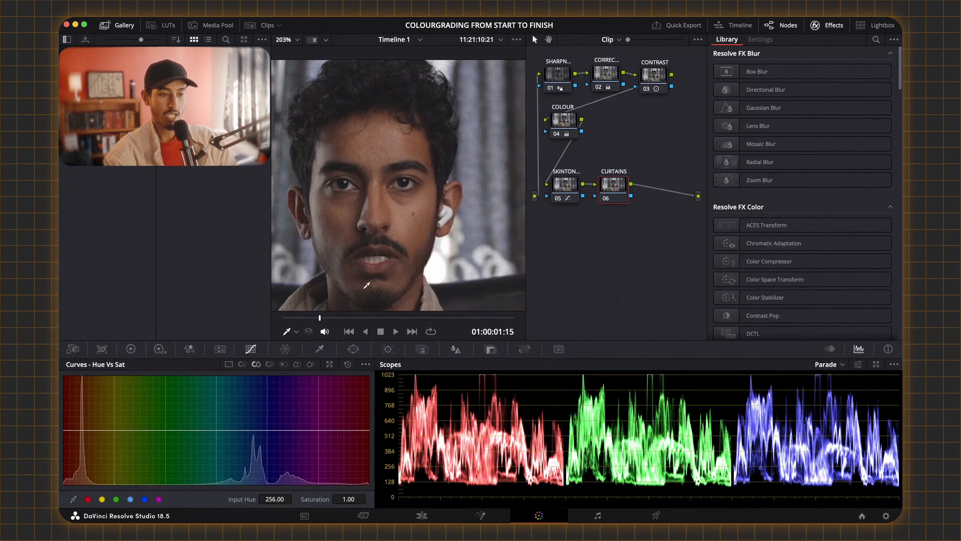
pyautogui.scroll(3, 367, 285)
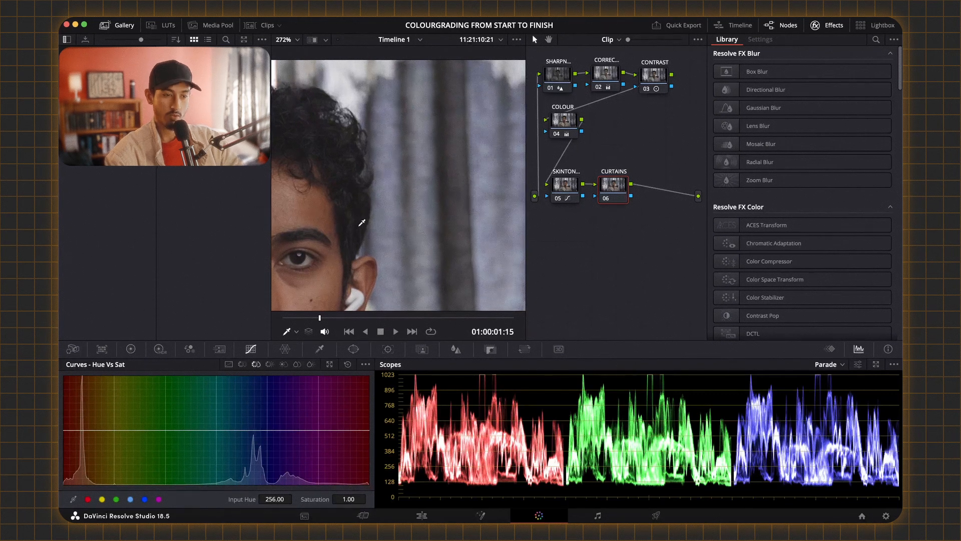
pyautogui.scroll(2, 362, 222)
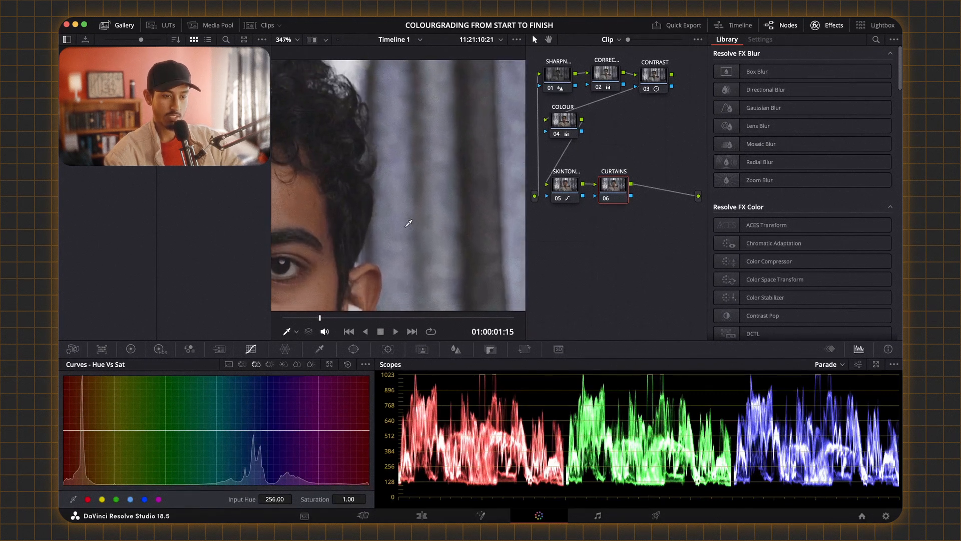
pyautogui.click(144, 499)
pyautogui.moveTo(271, 430); pyautogui.dragTo(269, 467)
# Step: Examine the curtains and the subject across the frame at several magnifications
pyautogui.scroll(-5, 441, 281)
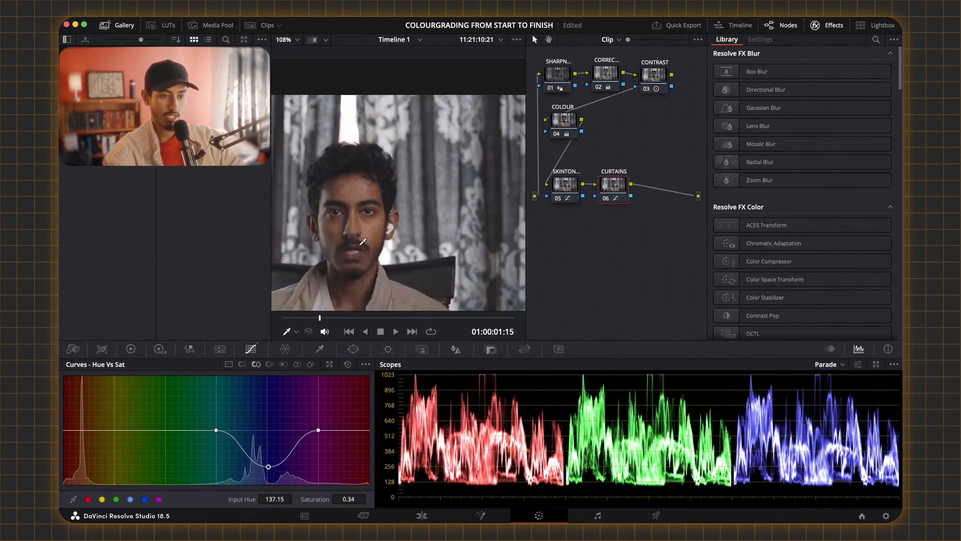
pyautogui.scroll(-1, 448, 246)
pyautogui.scroll(-1, 423, 229)
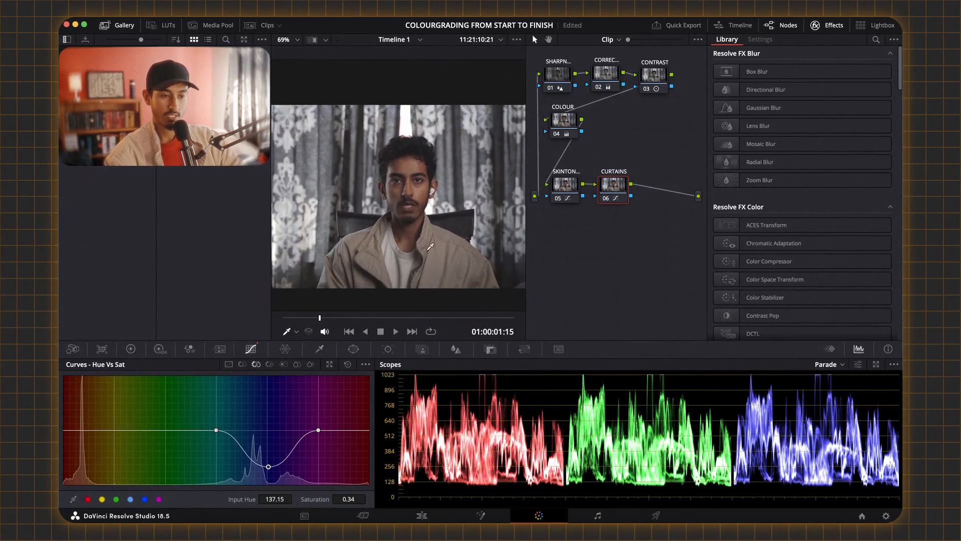
pyautogui.scroll(1, 426, 230)
pyautogui.scroll(1, 430, 256)
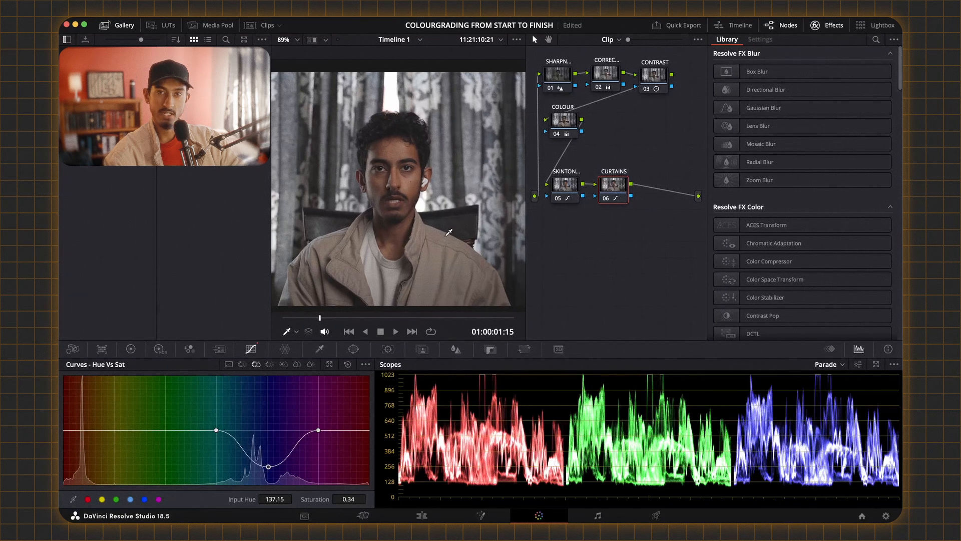
pyautogui.scroll(-2, 426, 213)
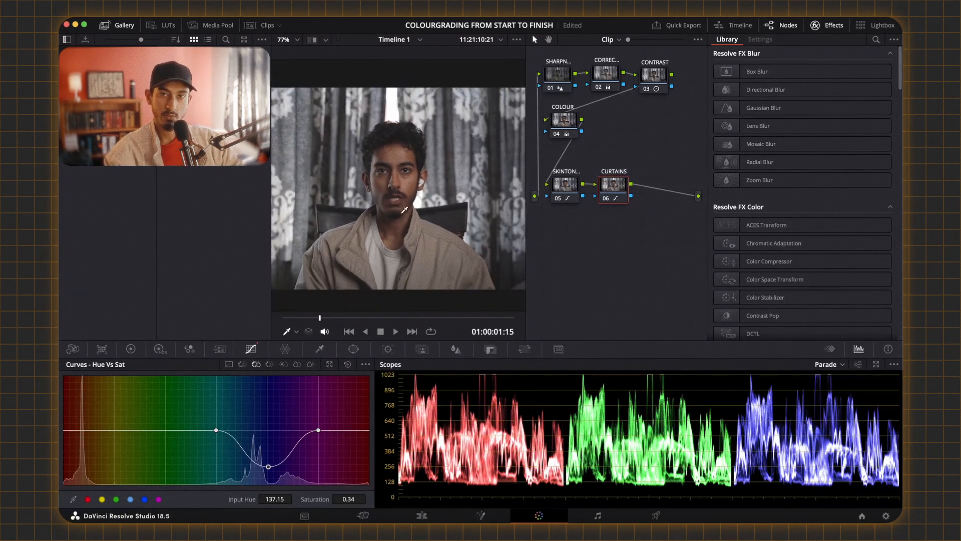
pyautogui.scroll(1, 417, 202)
# Step: Add a serial node after the CURTAINS node and label it WARMTH
pyautogui.rightClick(611, 189)
pyautogui.moveTo(651, 236)
pyautogui.click(719, 238)
pyautogui.rightClick(659, 191)
pyautogui.click(682, 208)
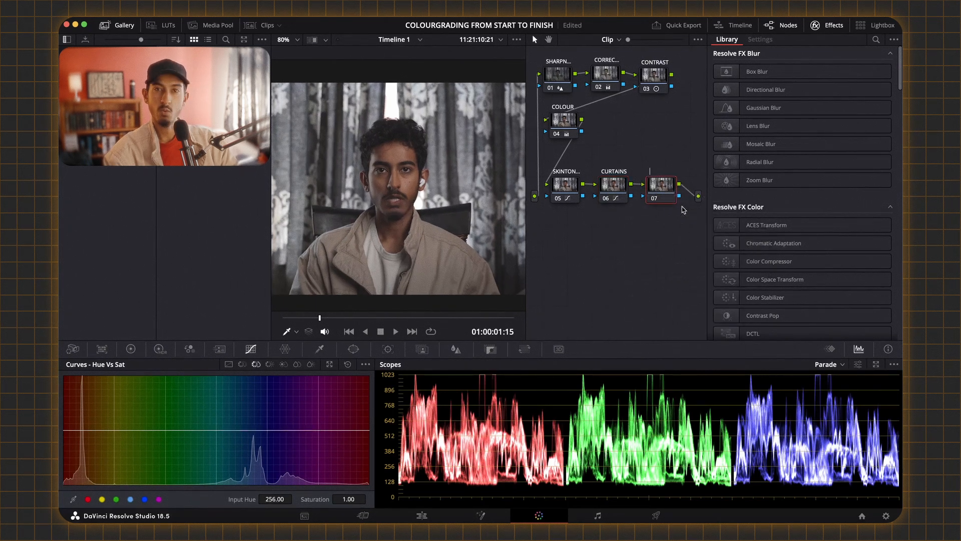
pyautogui.write('WARMTH')
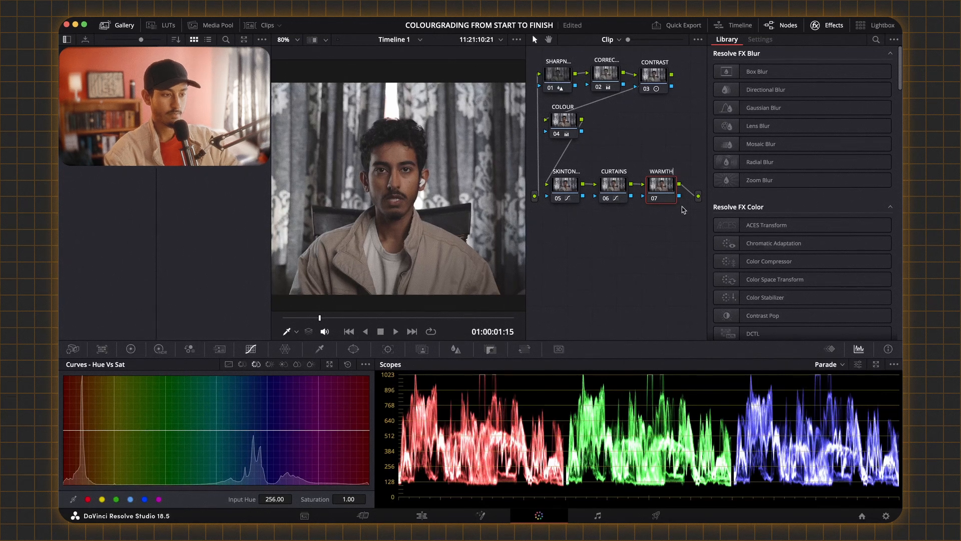
pyautogui.press('Return')
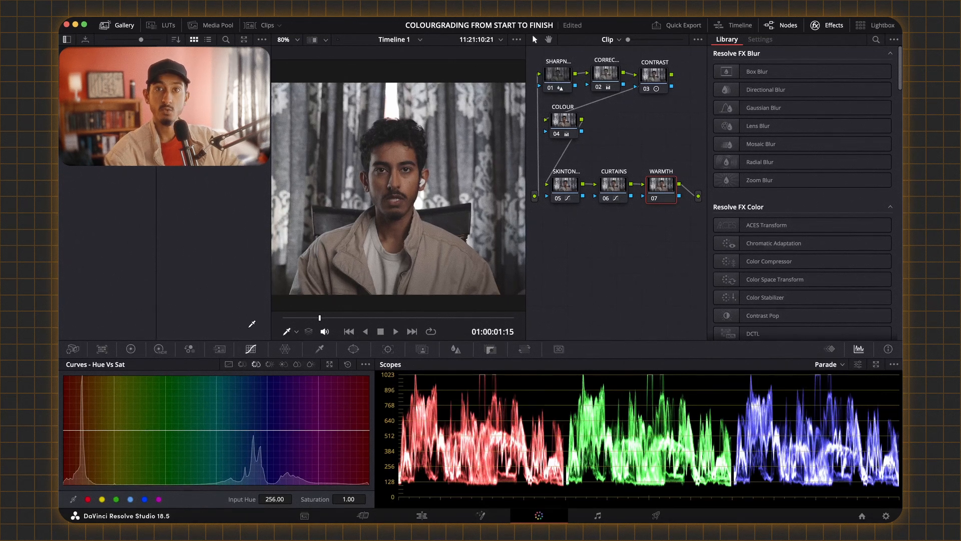
# Step: Warm the image on the WARMTH node by setting the primaries' Temp to 410.0, and check the picture at several magnifications
pyautogui.click(132, 349)
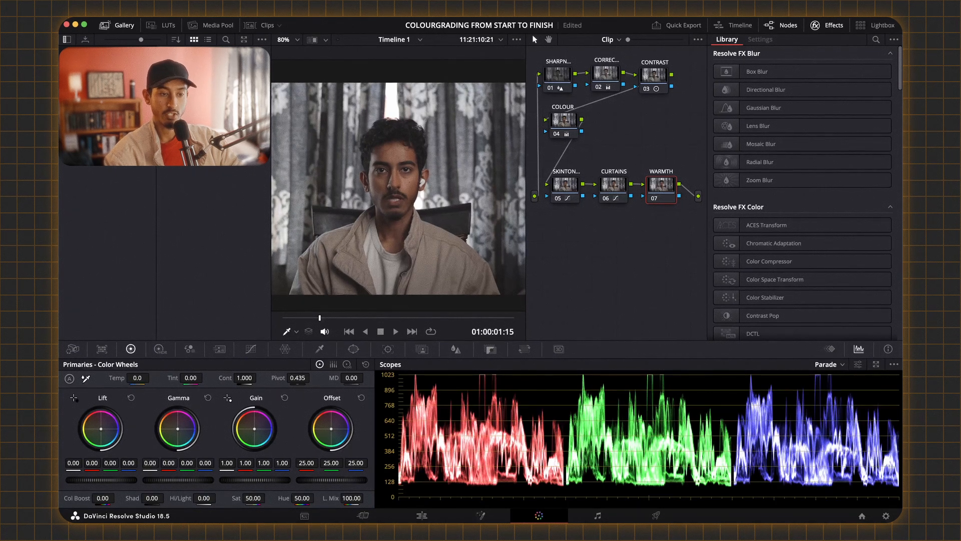
pyautogui.moveTo(137, 378); pyautogui.dragTo(64, 378)
pyautogui.moveTo(483, 266); pyautogui.dragTo(571, 277)
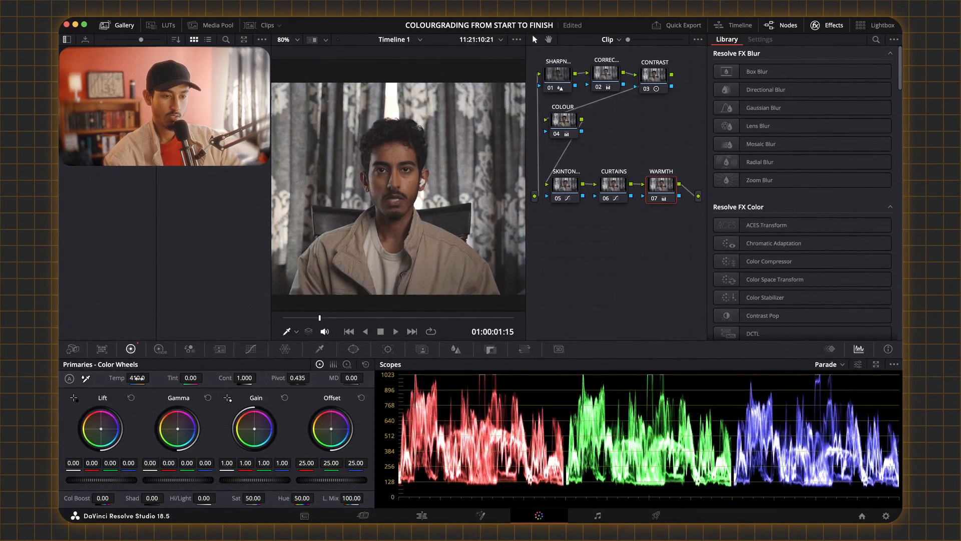
pyautogui.scroll(-4, 408, 206)
pyautogui.scroll(1, 408, 206)
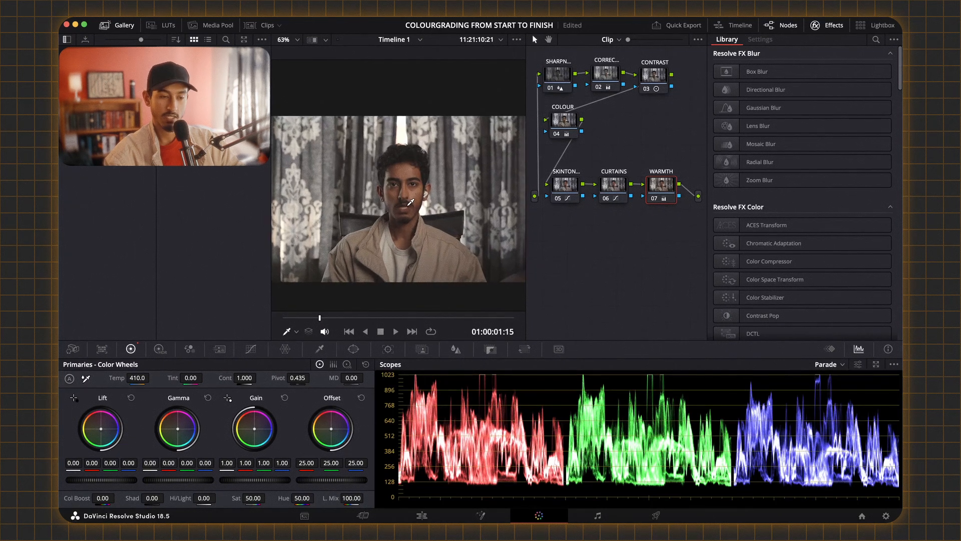
pyautogui.scroll(2, 411, 202)
pyautogui.scroll(4, 411, 202)
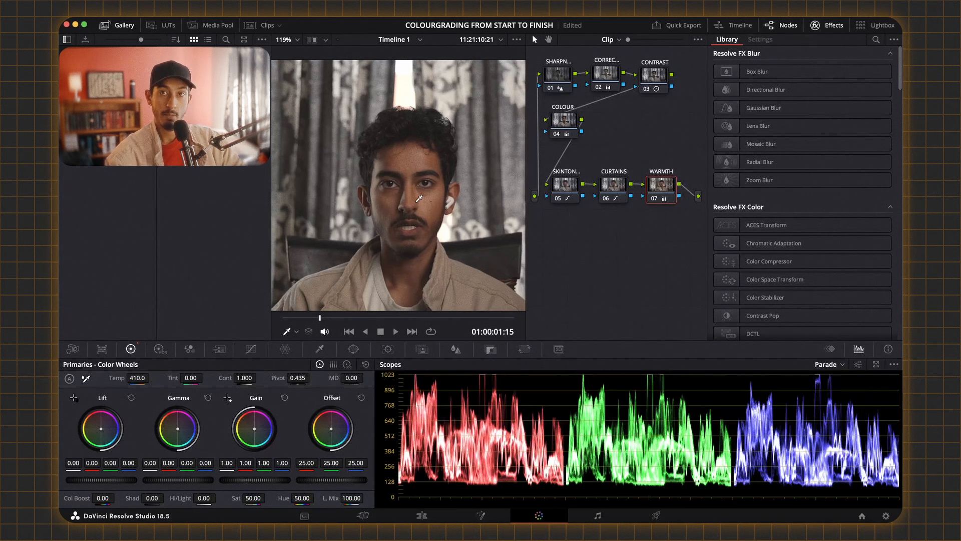
# Step: Move the SKINTONES, CURTAINS and WARMTH row up, then add a serial node after WARMTH, placed below and labelled GLOW
pyautogui.moveTo(569, 223); pyautogui.dragTo(677, 185)
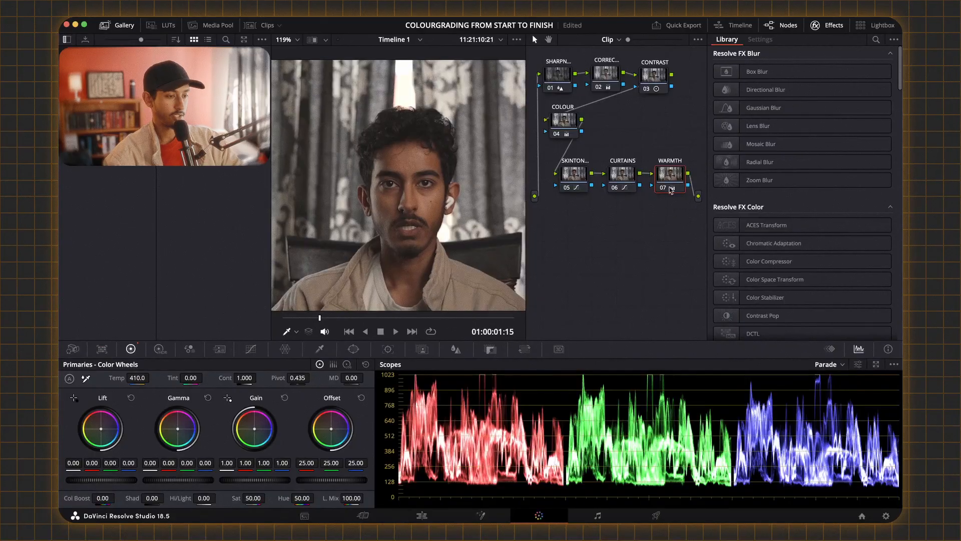
pyautogui.rightClick(672, 183)
pyautogui.moveTo(726, 230)
pyautogui.click(771, 230)
pyautogui.rightClick(582, 260)
pyautogui.click(597, 270)
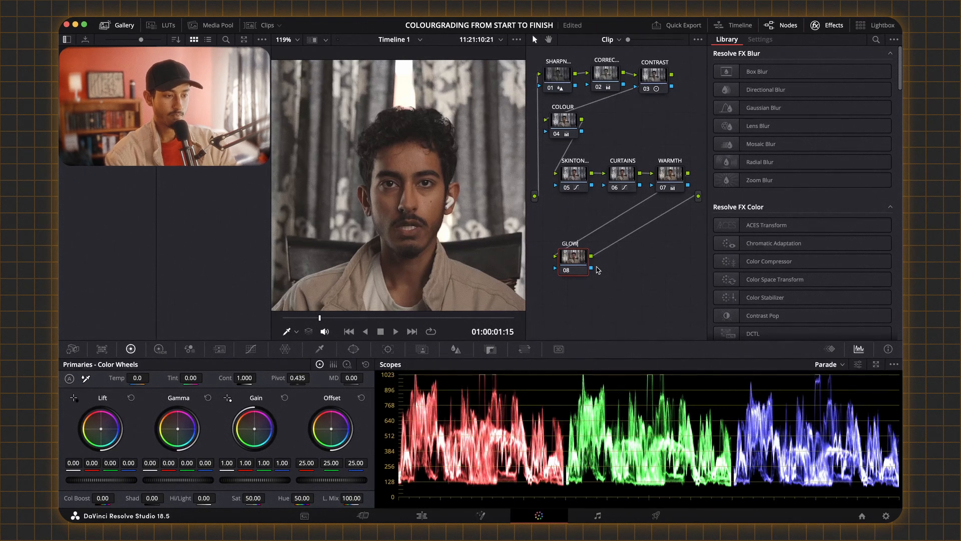
pyautogui.press('Return')
# Step: Search the effects library for GLOW and apply the Glow effect to the GLOW node
pyautogui.click(876, 39)
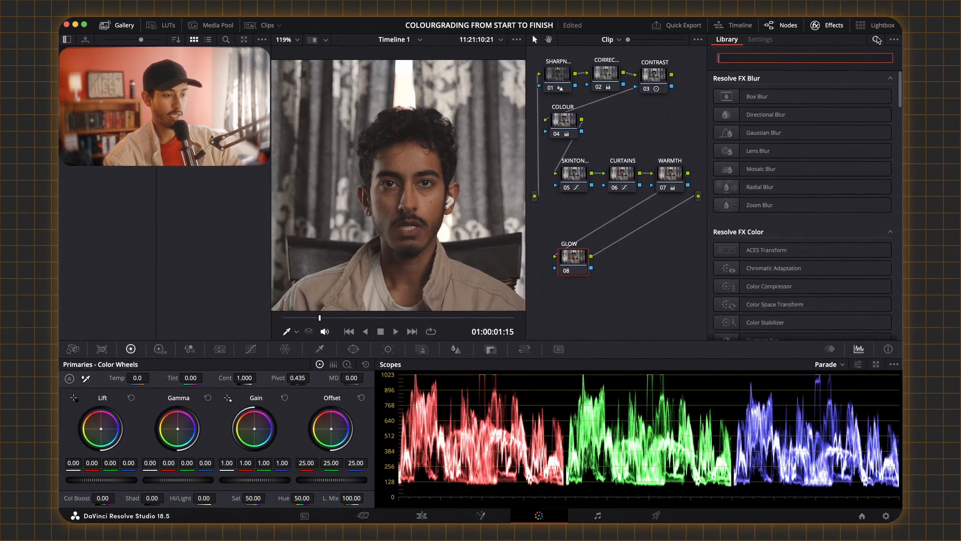
pyautogui.write('GLOW')
pyautogui.moveTo(789, 97); pyautogui.dragTo(578, 264)
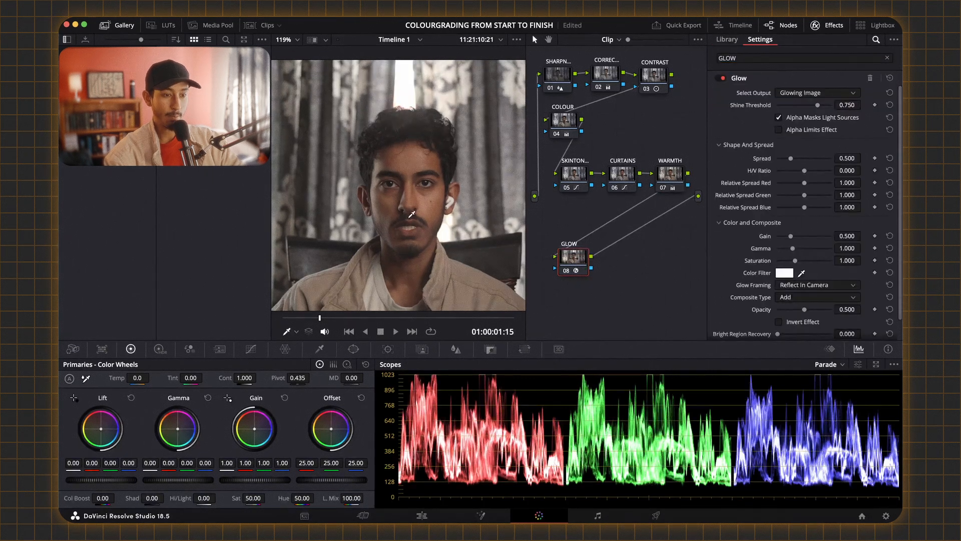
pyautogui.scroll(-2, 412, 215)
pyautogui.scroll(4, 414, 182)
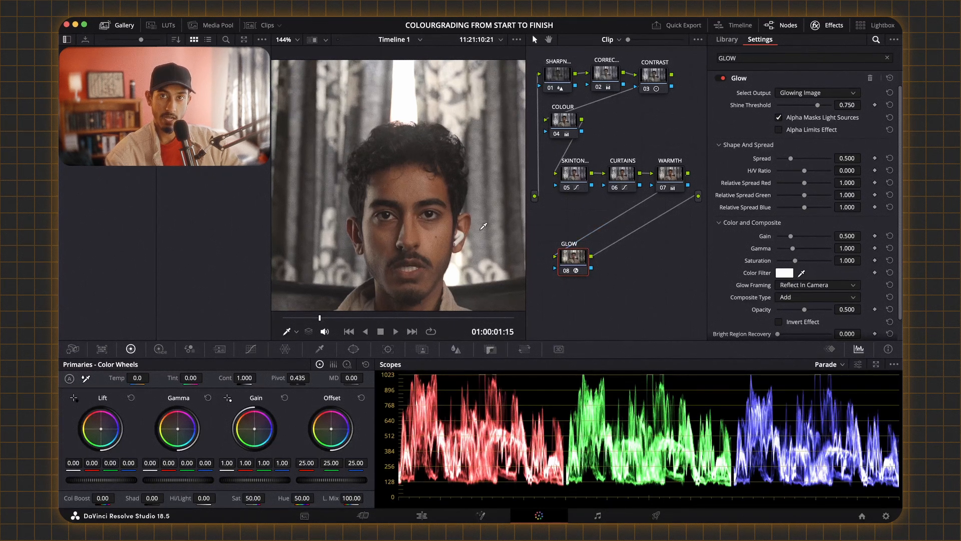
# Step: Set the Glow effect's Shine Threshold to 0.495 and Spread to 0.330, and check the whole frame
pyautogui.moveTo(791, 159); pyautogui.dragTo(803, 158)
pyautogui.moveTo(818, 105); pyautogui.dragTo(805, 109)
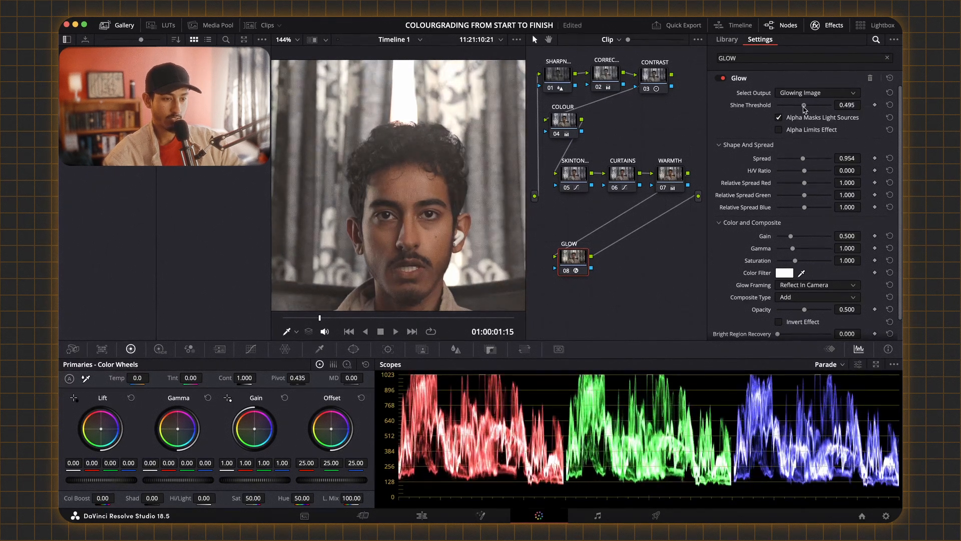
pyautogui.moveTo(803, 159); pyautogui.dragTo(787, 159)
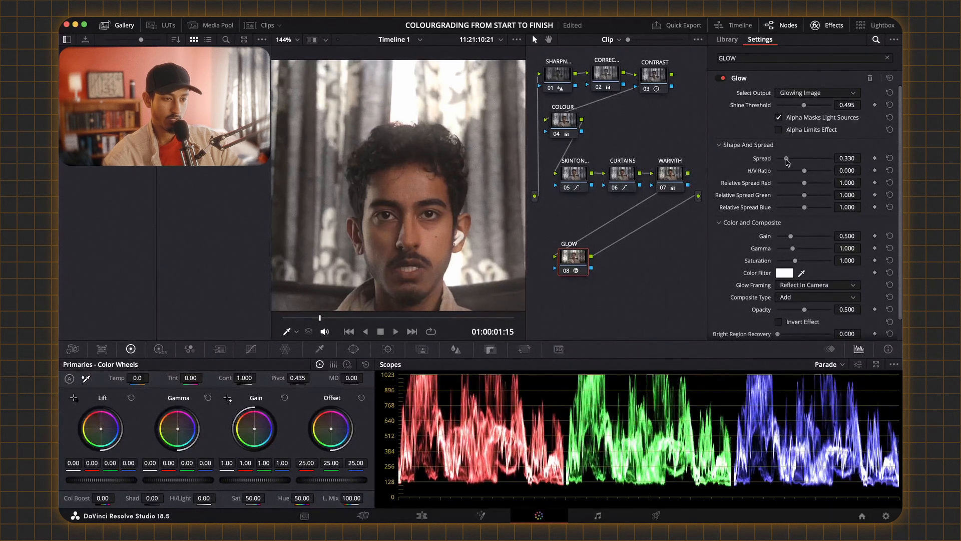
pyautogui.scroll(-5, 443, 217)
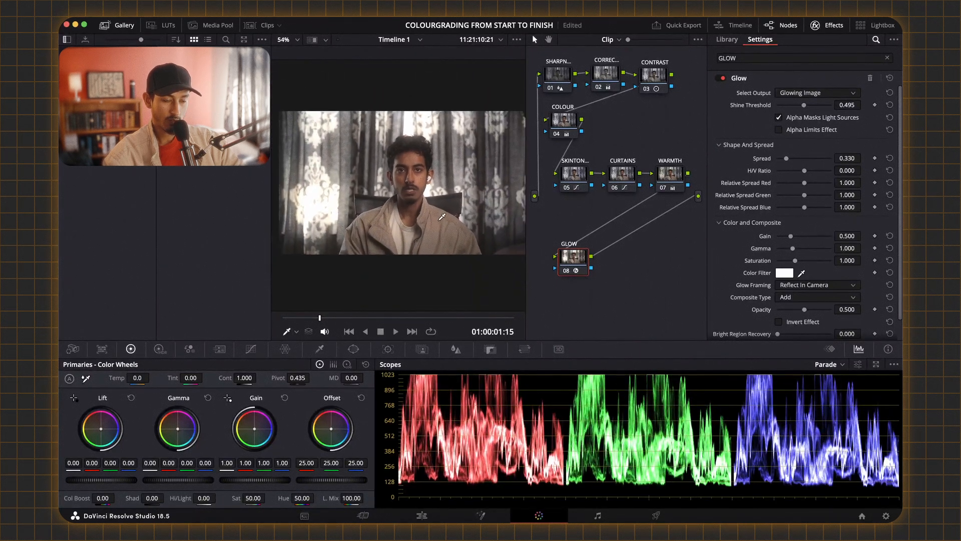
pyautogui.scroll(3, 444, 214)
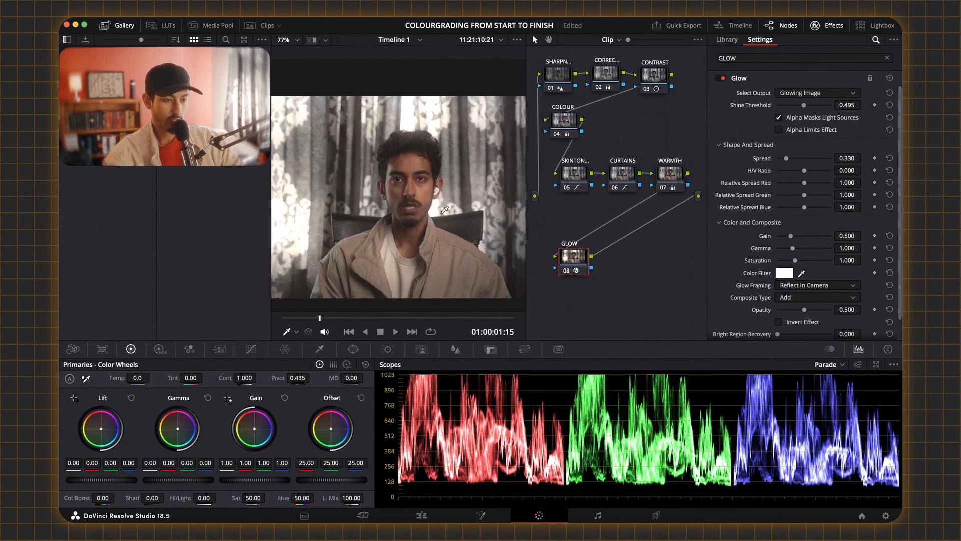
pyautogui.scroll(3, 444, 211)
# Step: Set the Glow effect's Spread to 0.495 and Shine Threshold to 0.449
pyautogui.moveTo(804, 107); pyautogui.dragTo(801, 106)
pyautogui.moveTo(788, 161); pyautogui.dragTo(792, 161)
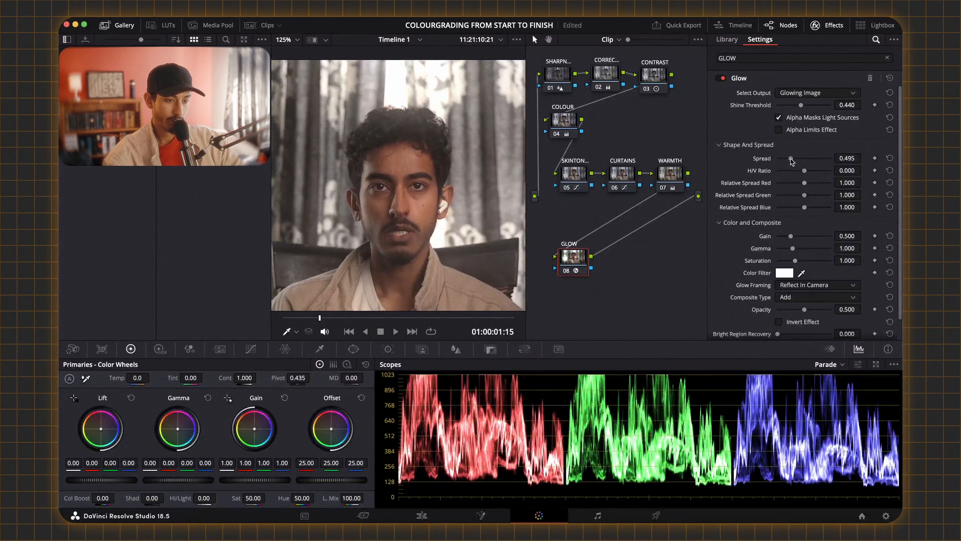
pyautogui.moveTo(805, 110); pyautogui.dragTo(801, 106)
# Step: Inspect the bright curtain highlights up close, reduce the Glow effect's Gain to 0.257, and check the subject's face
pyautogui.scroll(-5, 394, 221)
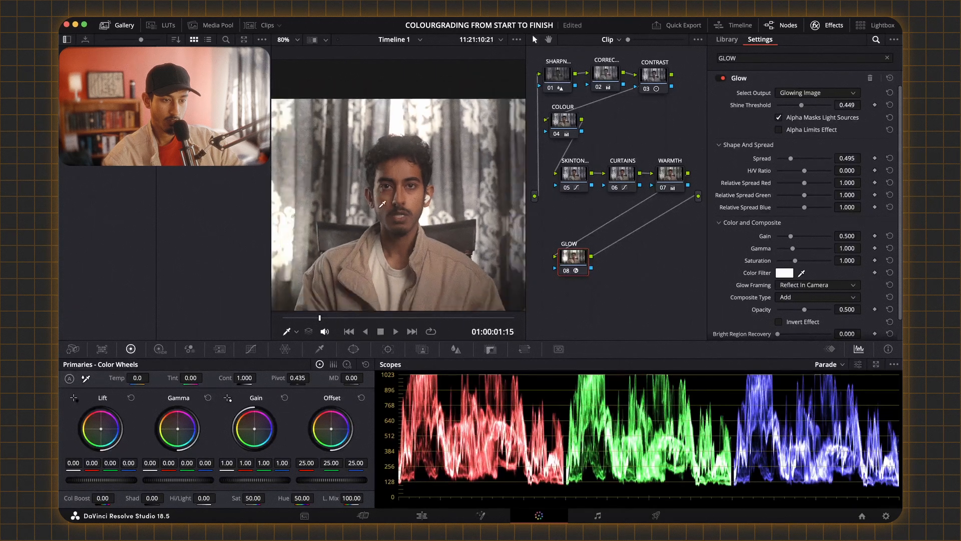
pyautogui.scroll(5, 430, 194)
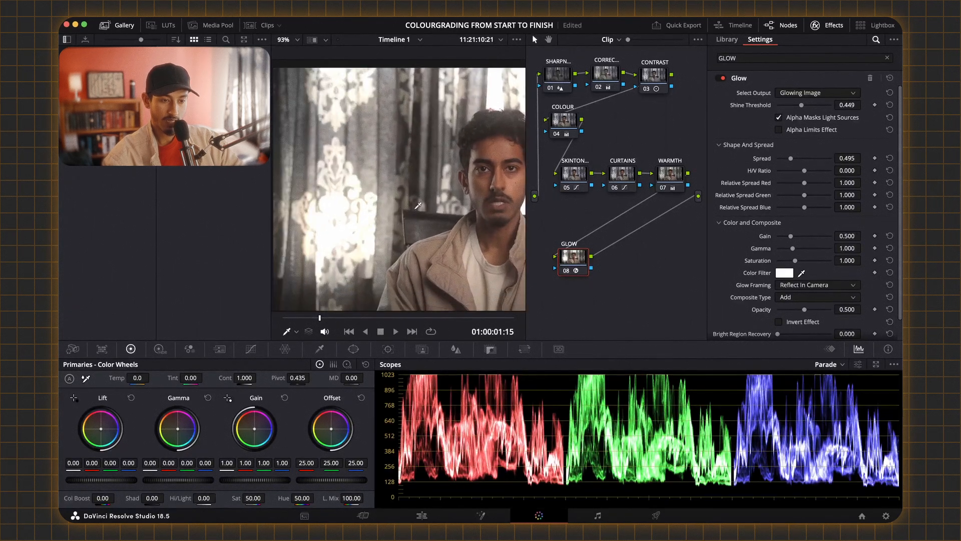
pyautogui.scroll(4, 430, 195)
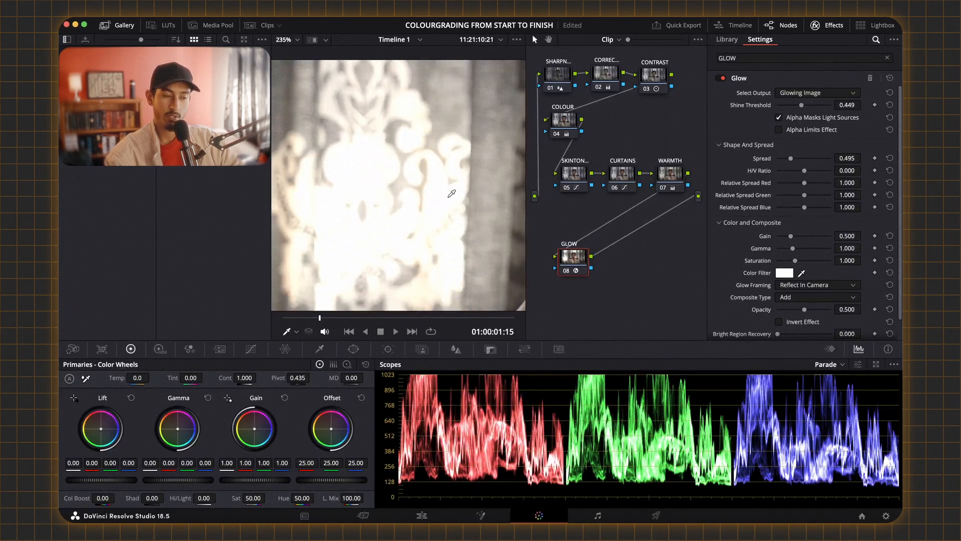
pyautogui.moveTo(791, 235); pyautogui.dragTo(785, 237)
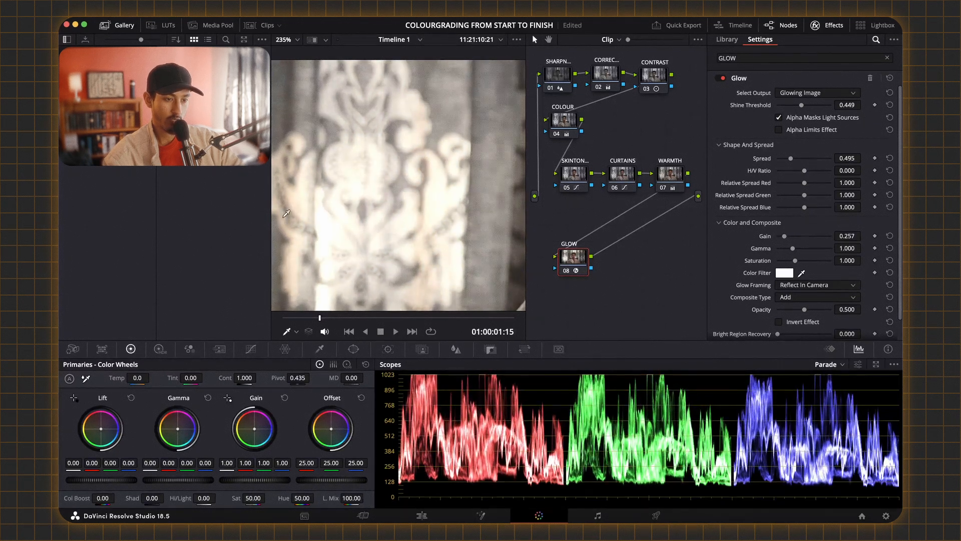
pyautogui.scroll(-8, 424, 222)
pyautogui.scroll(7, 424, 222)
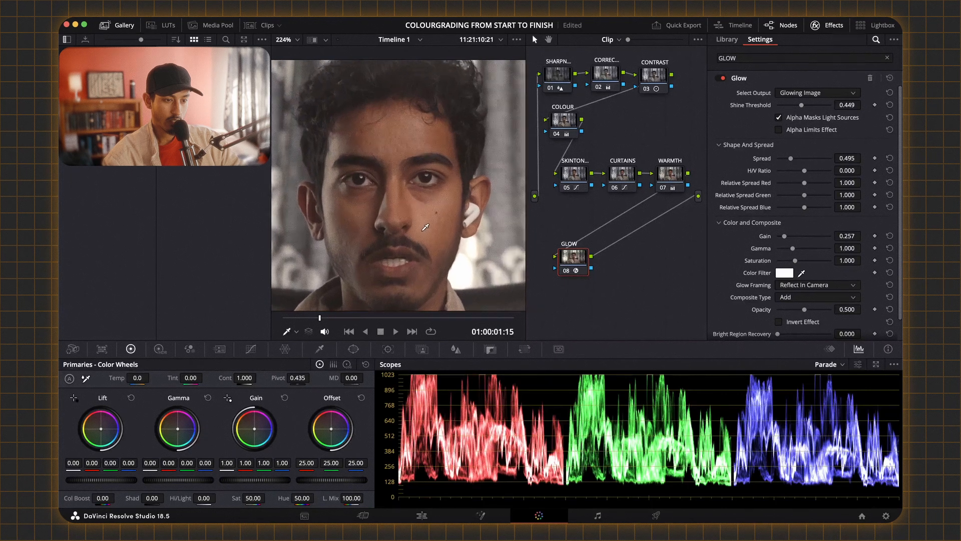
# Step: Nudge the GLOW node up slightly and set its Glow effect's Spread to 0.220 and Shine Threshold to 0.331
pyautogui.click(570, 271)
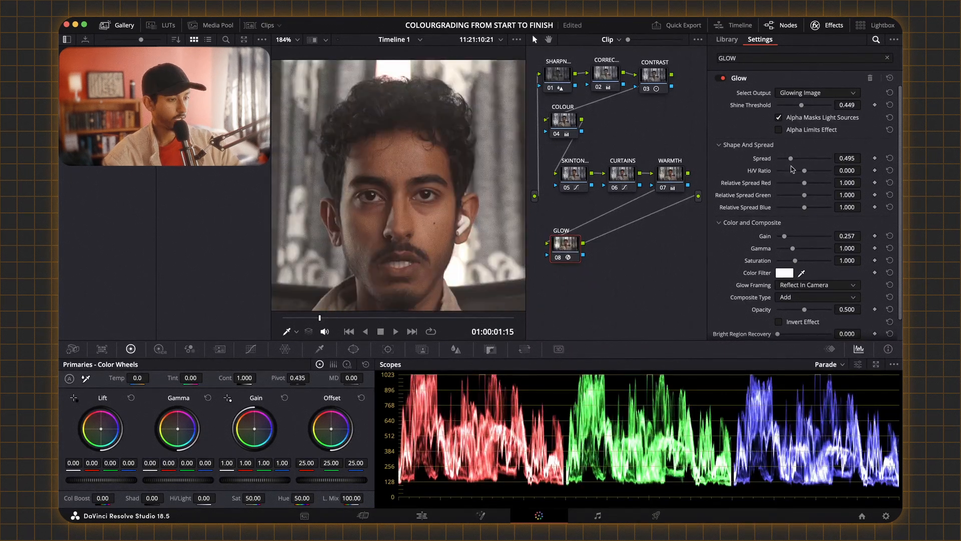
pyautogui.moveTo(791, 159); pyautogui.dragTo(783, 159)
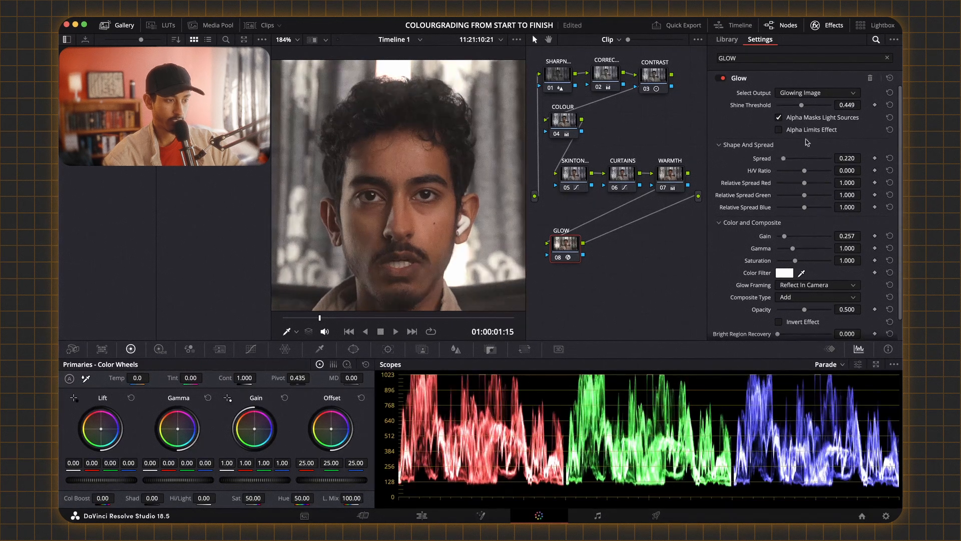
pyautogui.moveTo(803, 105); pyautogui.dragTo(795, 106)
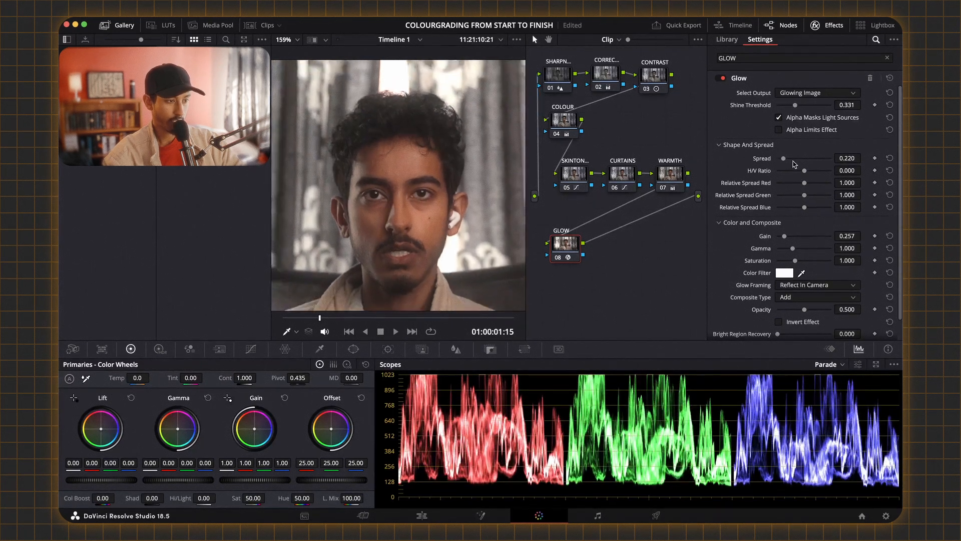
# Step: Set the Glow effect's Spread to 0.165 and Shine Threshold to 0.358, comparing the image with the effect off and on
pyautogui.moveTo(794, 164); pyautogui.dragTo(782, 159)
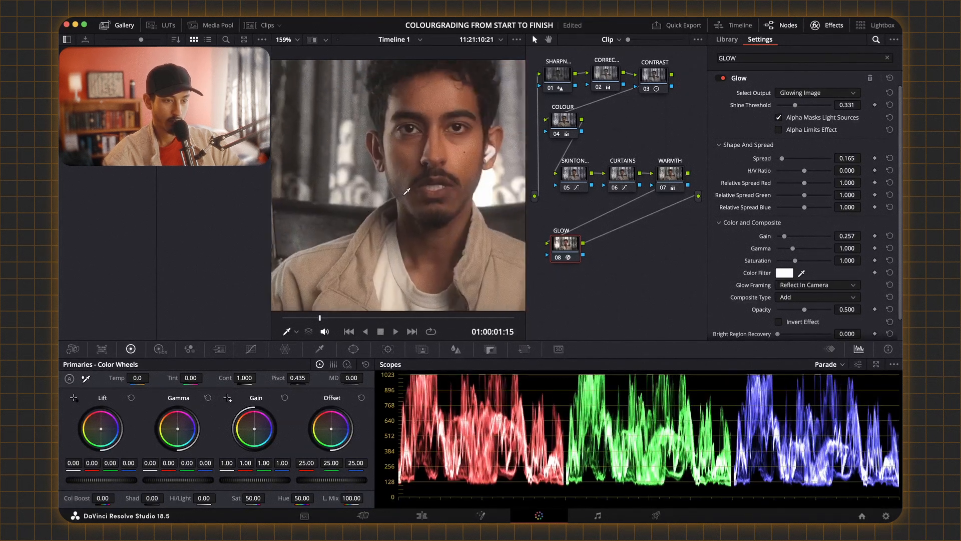
pyautogui.click(725, 80)
pyautogui.click(724, 79)
pyautogui.moveTo(796, 106); pyautogui.dragTo(797, 107)
pyautogui.scroll(-5, 436, 213)
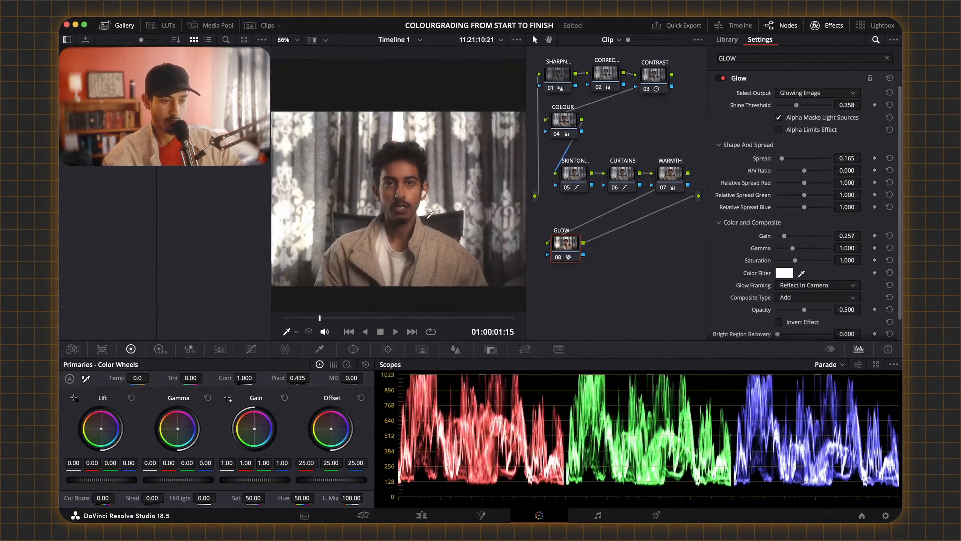
pyautogui.scroll(1, 436, 213)
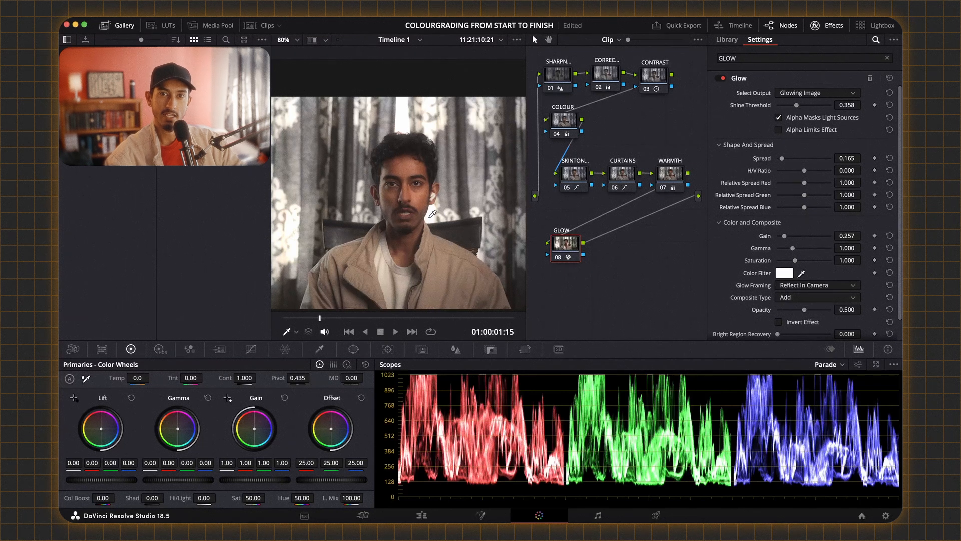
# Step: Add a serial node after the GLOW node and label it BLUR
pyautogui.rightClick(565, 256)
pyautogui.moveTo(601, 298)
pyautogui.click(668, 299)
pyautogui.rightClick(608, 250)
pyautogui.click(635, 269)
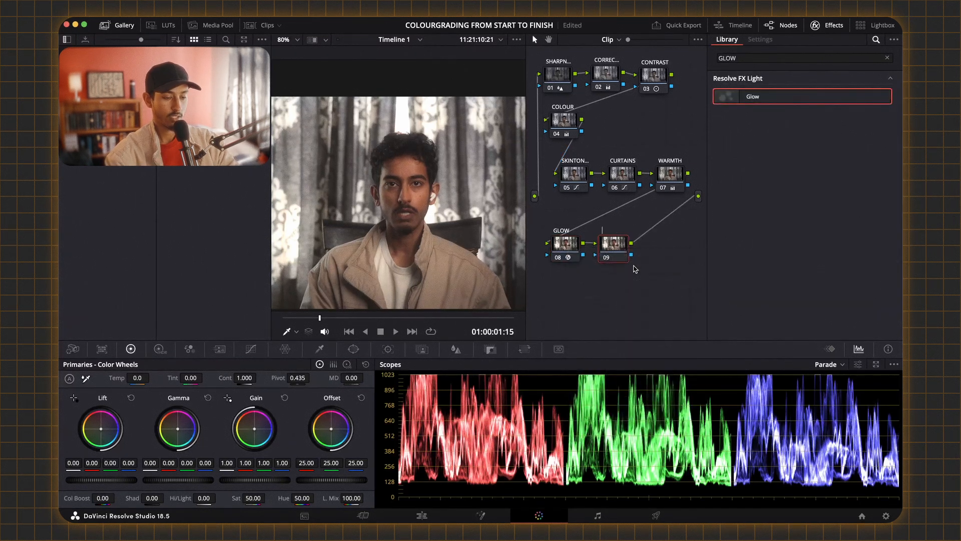
pyautogui.write('BLUR')
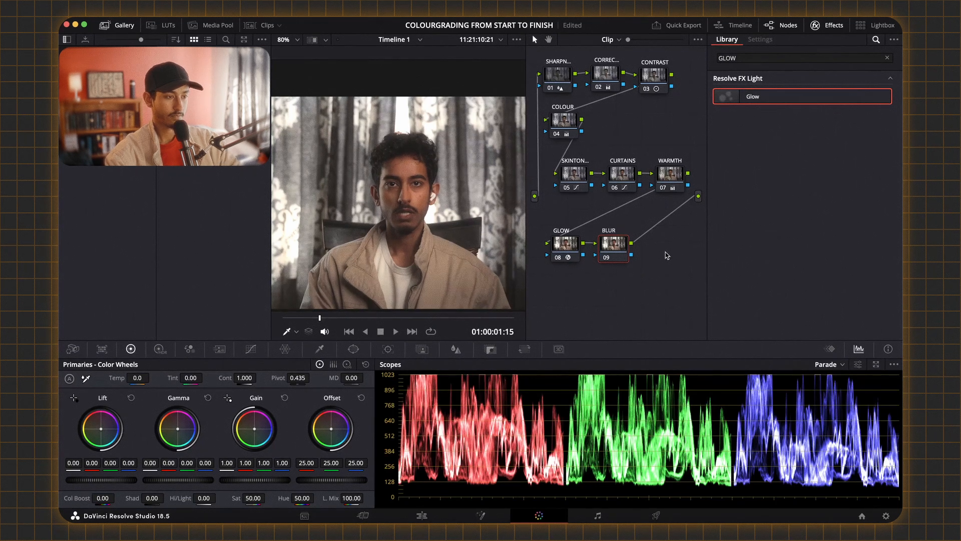
# Step: Find the Radial Blur effect in the effects library and apply it to the BLUR node
pyautogui.doubleClick(729, 59)
pyautogui.write('RADIAL')
pyautogui.moveTo(726, 96); pyautogui.dragTo(614, 245)
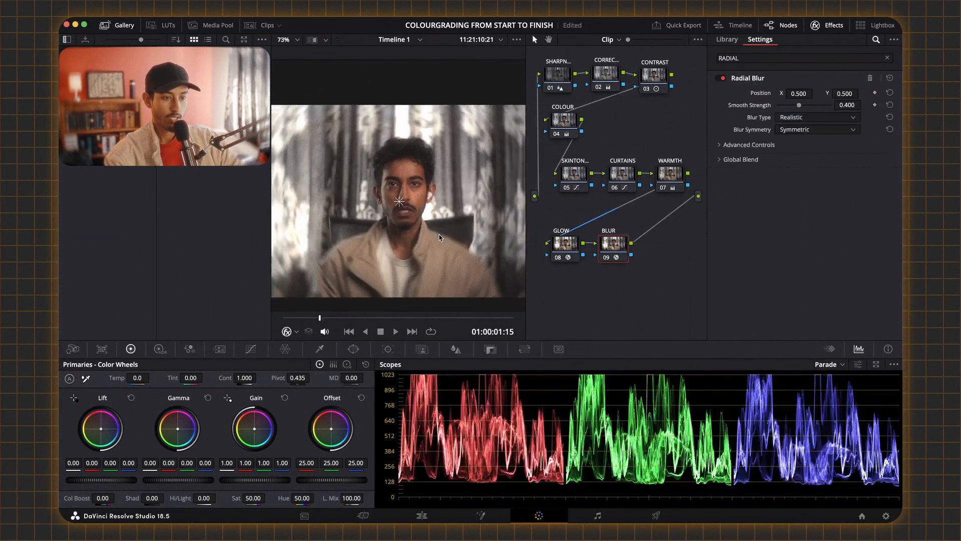
# Step: Inspect the blurred curtains up close and set the Radial Blur's Smooth Strength to 0.495
pyautogui.scroll(5, 392, 226)
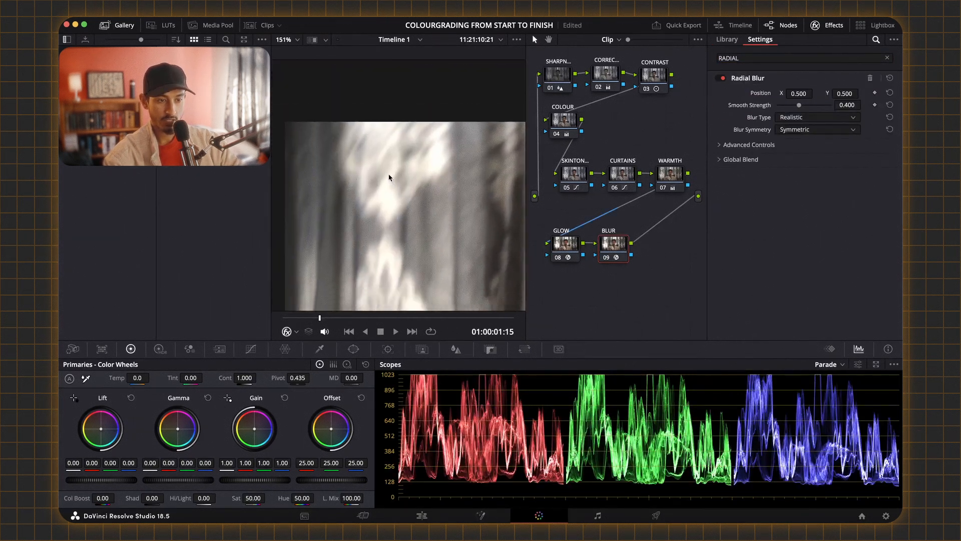
pyautogui.scroll(4, 390, 177)
pyautogui.moveTo(800, 106)
pyautogui.mouseDown()
pyautogui.moveTo(789, 106)
pyautogui.moveTo(804, 107)
pyautogui.mouseUp()
pyautogui.scroll(-6, 386, 176)
pyautogui.scroll(-2, 385, 175)
# Step: Centre the Radial Blur on the subject's face at X 0.512, Y 0.525 and set its Smooth Strength to 0.440
pyautogui.moveTo(449, 174); pyautogui.dragTo(462, 168)
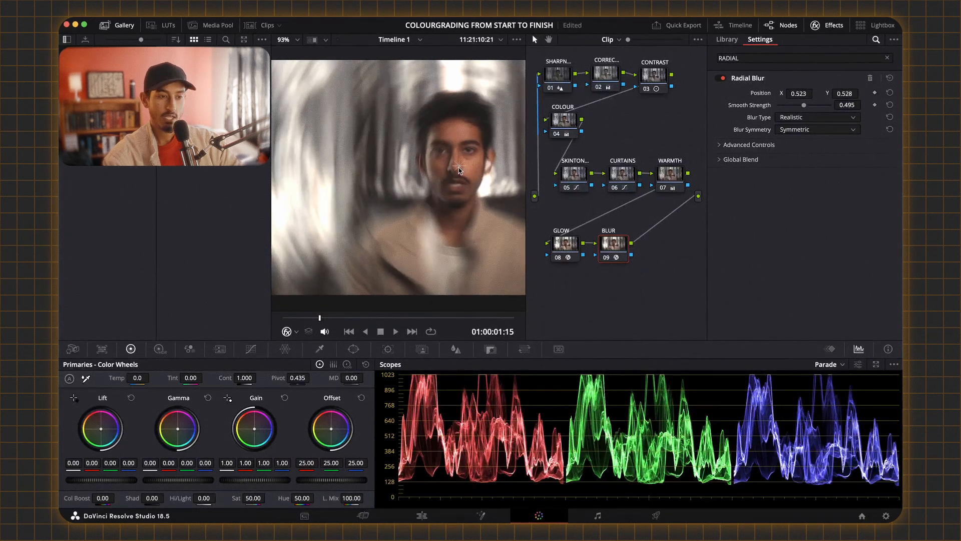
pyautogui.scroll(-1, 459, 170)
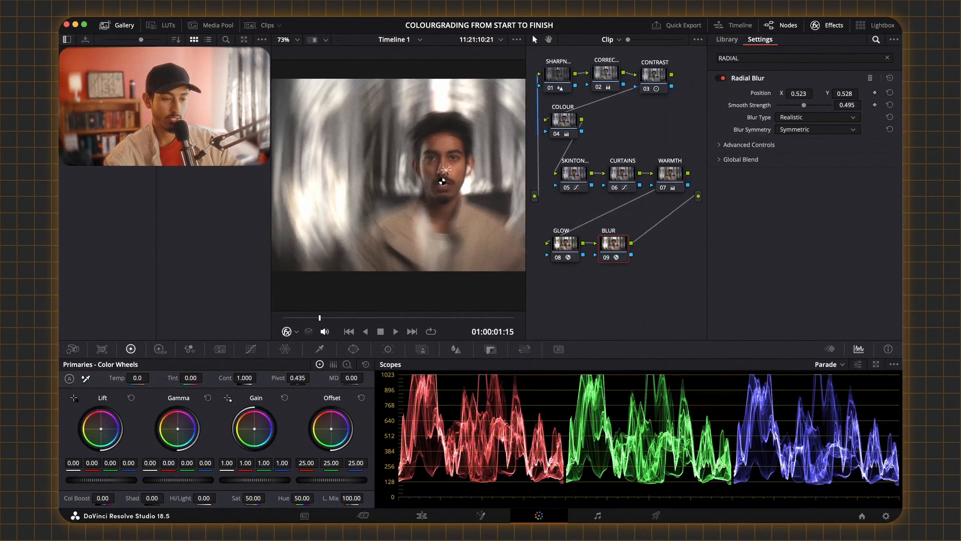
pyautogui.scroll(-1, 433, 189)
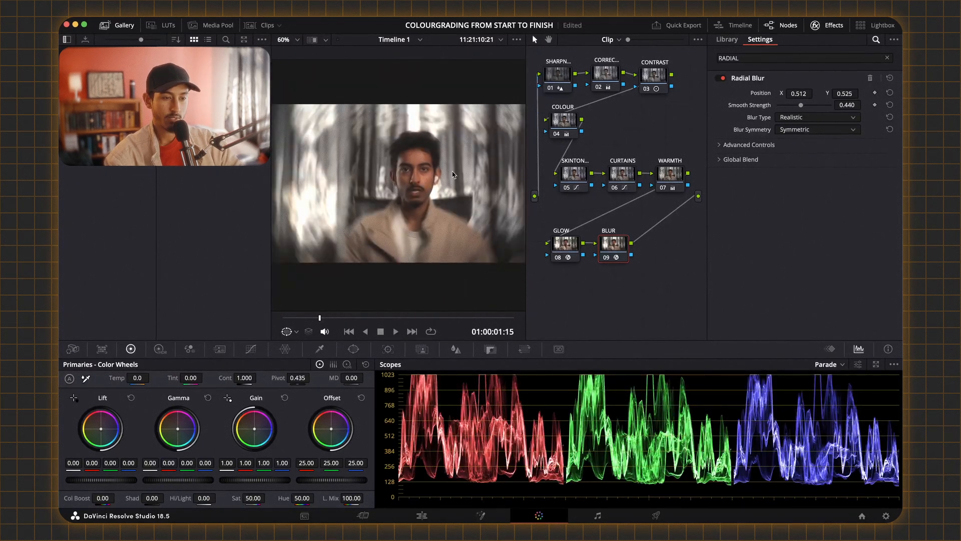
pyautogui.scroll(3, 400, 242)
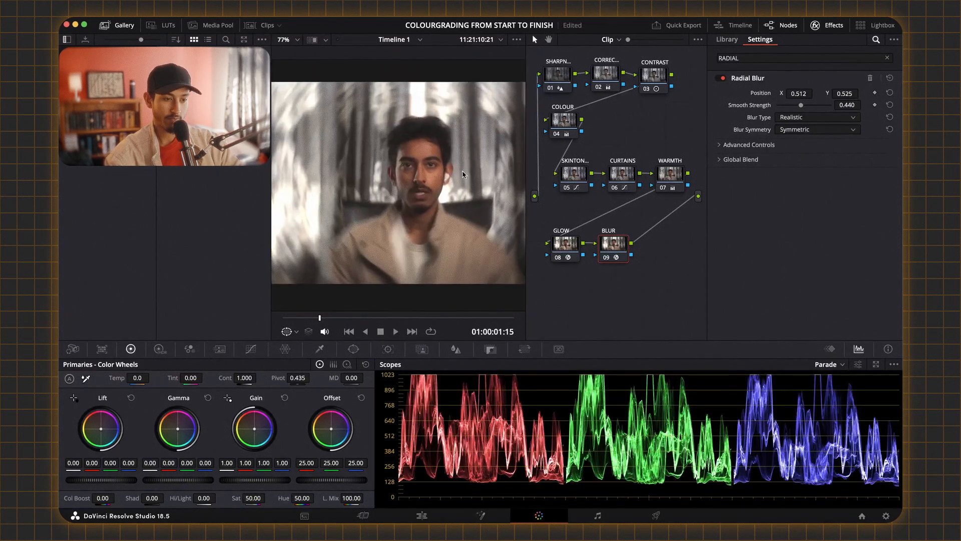
# Step: Add a circular window to the BLUR node, enlarge it beyond the frame height around the subject and set Soft 1 to 16.81
pyautogui.click(354, 349)
pyautogui.click(80, 428)
pyautogui.scroll(-4, 484, 272)
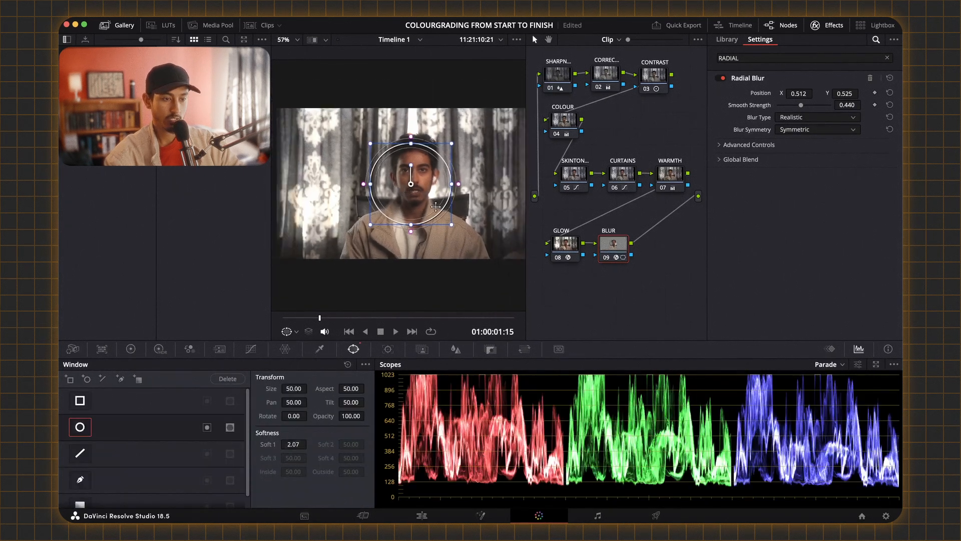
pyautogui.moveTo(485, 272); pyautogui.dragTo(487, 278)
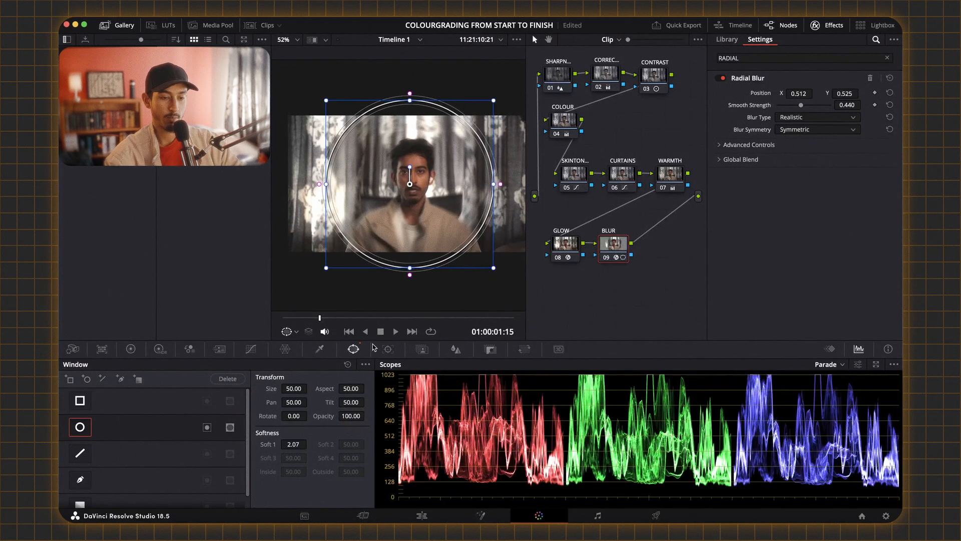
pyautogui.moveTo(294, 444); pyautogui.dragTo(293, 444)
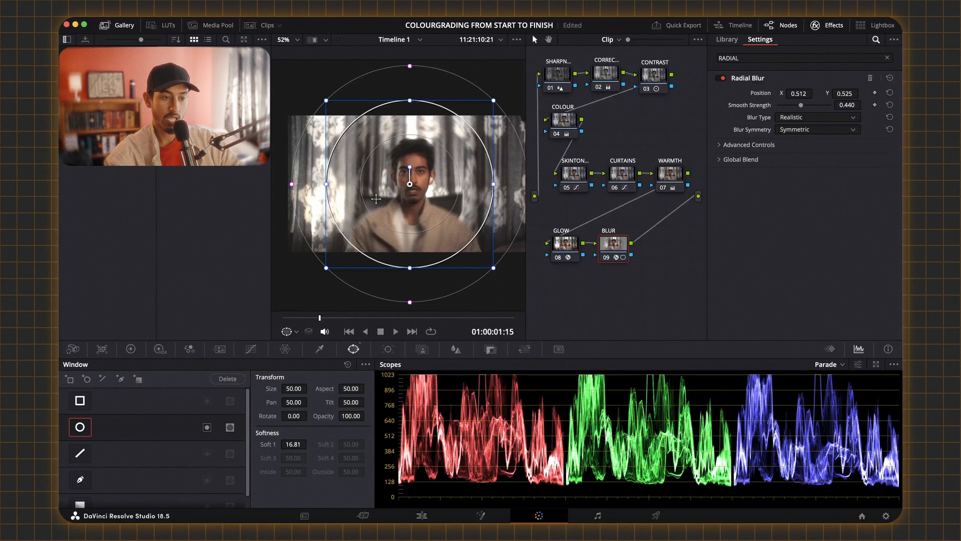
# Step: Invert the BLUR node's circular window to restrict the blur to the outer frame, then shrink and recentre it on the subject
pyautogui.click(208, 428)
pyautogui.moveTo(494, 268)
pyautogui.mouseDown()
pyautogui.moveTo(463, 246)
pyautogui.moveTo(493, 270)
pyautogui.moveTo(481, 256)
pyautogui.mouseUp()
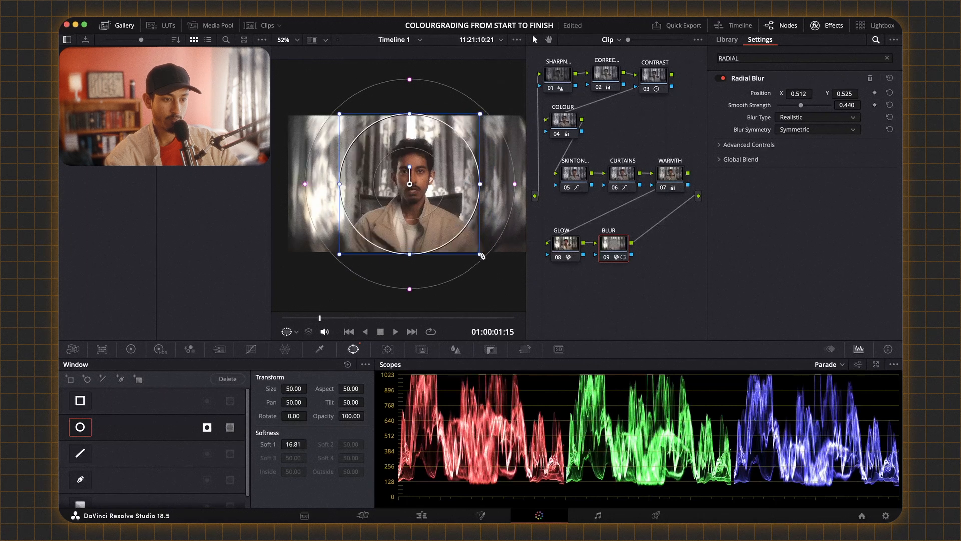
pyautogui.moveTo(435, 200); pyautogui.dragTo(436, 195)
# Step: Check the glow and blur on the curtains up close, then set the Radial Blur's Smooth Strength to 0.413
pyautogui.click(568, 249)
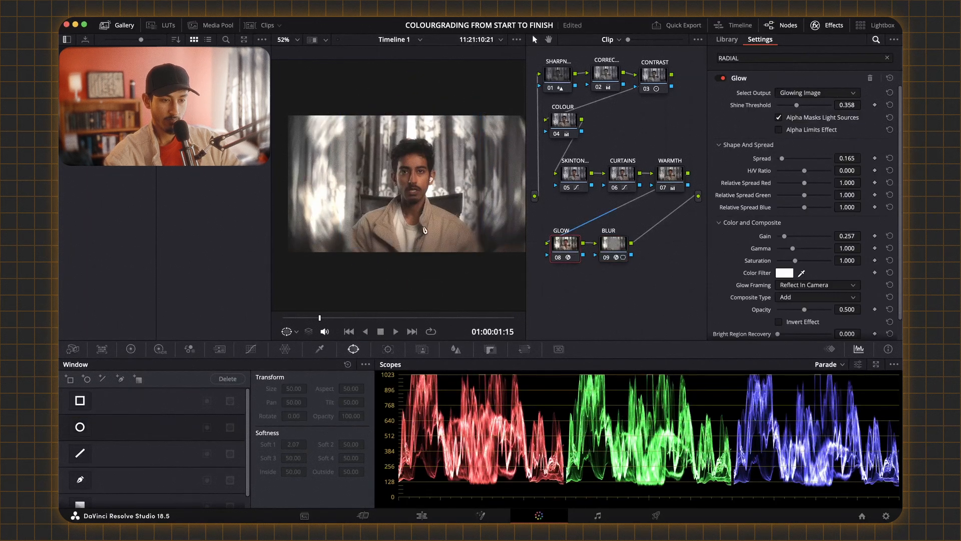
pyautogui.scroll(5, 370, 137)
pyautogui.scroll(2, 369, 137)
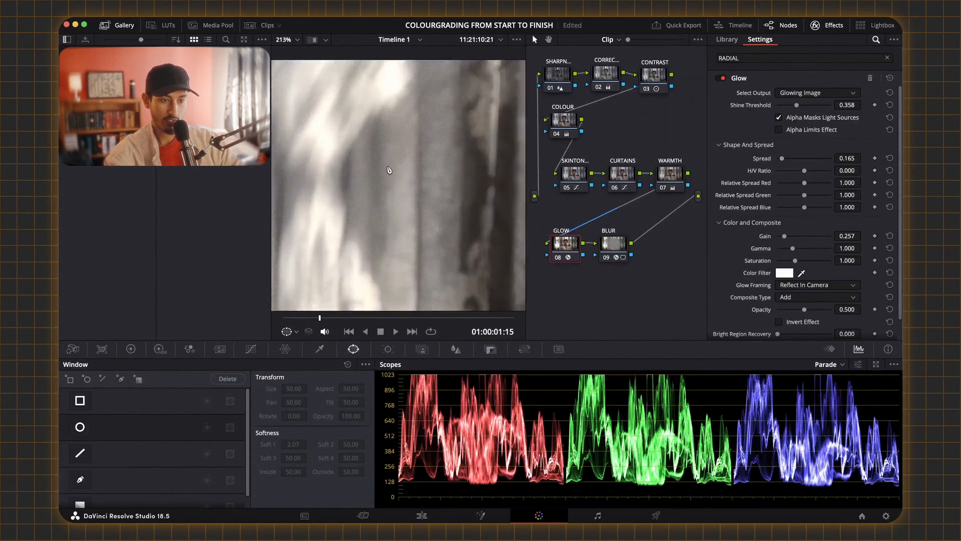
pyautogui.scroll(-5, 364, 210)
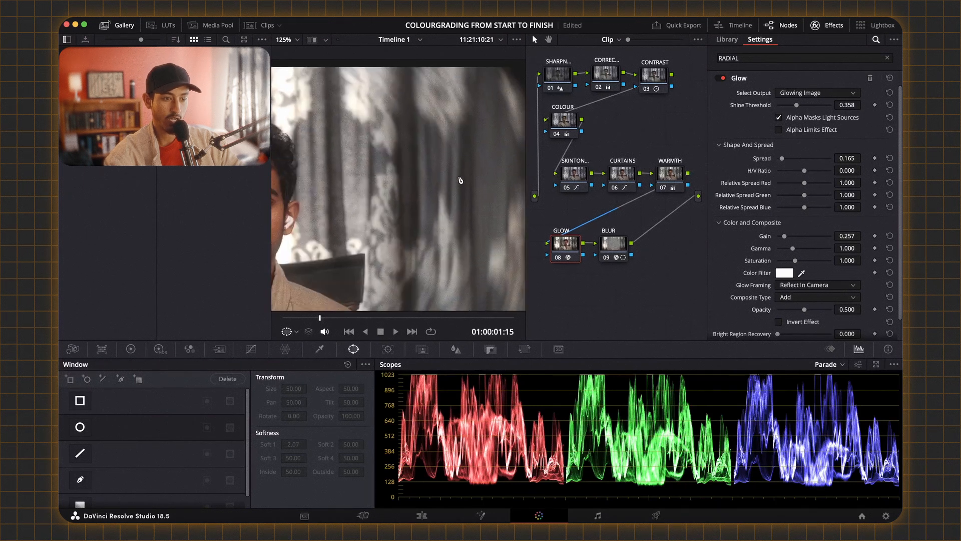
pyautogui.scroll(-4, 403, 142)
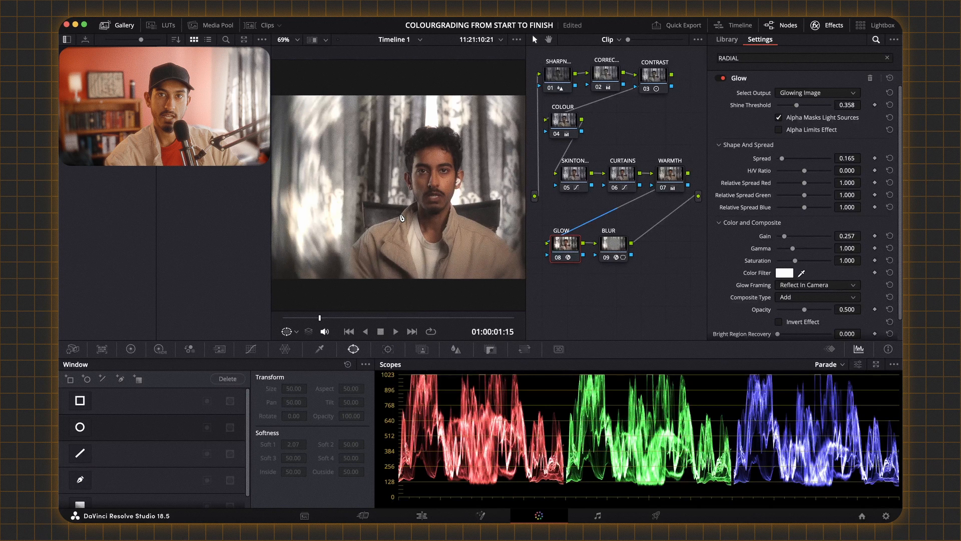
pyautogui.click(615, 253)
pyautogui.moveTo(799, 106); pyautogui.dragTo(801, 107)
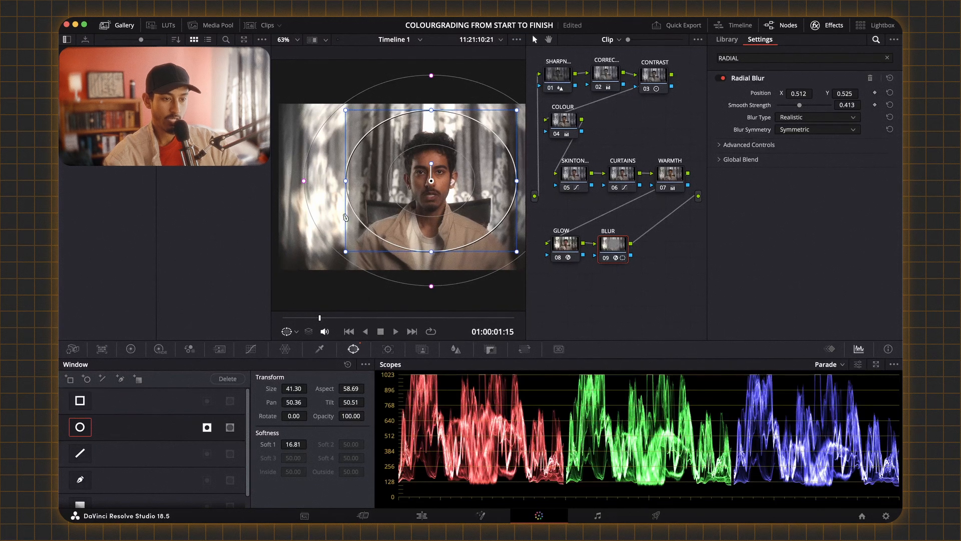
# Step: Reshape the BLUR node's window into a narrow upright oval around the subject, with Size 29.79, Aspect 36.10 and Soft 1 15.82
pyautogui.moveTo(340, 186); pyautogui.dragTo(398, 189)
pyautogui.moveTo(431, 285); pyautogui.dragTo(431, 281)
pyautogui.moveTo(440, 200); pyautogui.dragTo(442, 199)
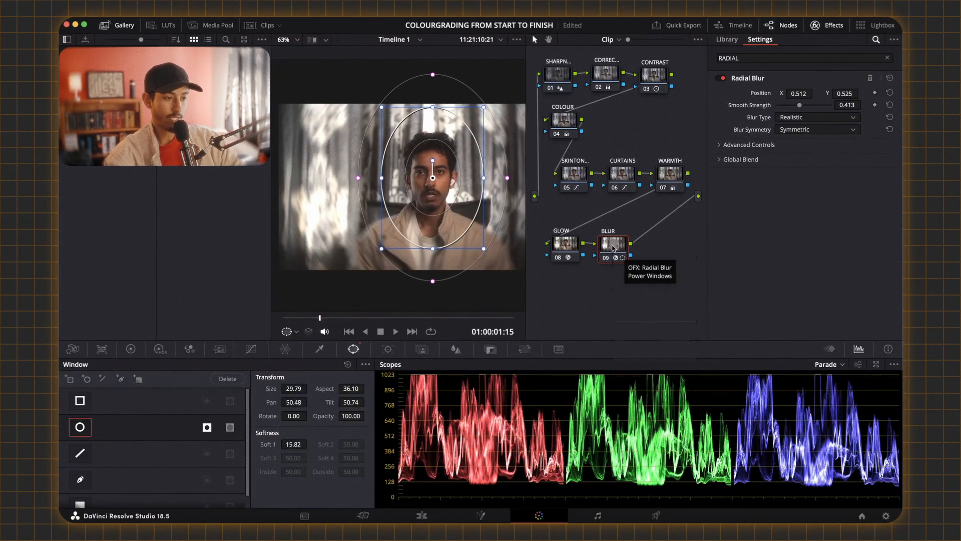
# Step: Add a serial node after BLUR, save the project and label the new node VIGG
pyautogui.rightClick(612, 246)
pyautogui.moveTo(644, 294)
pyautogui.click(711, 295)
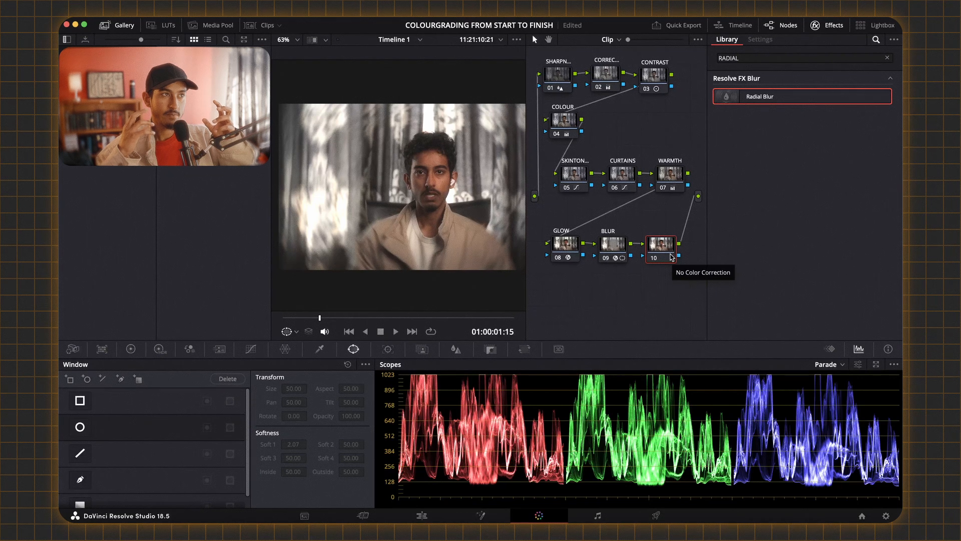
pyautogui.press('super+s')
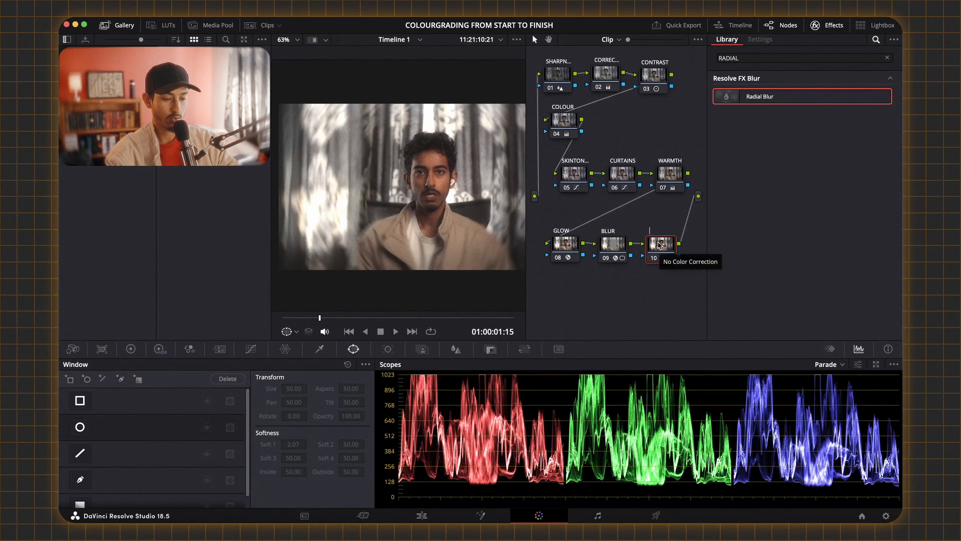
pyautogui.write('VIGG')
pyautogui.press('Return')
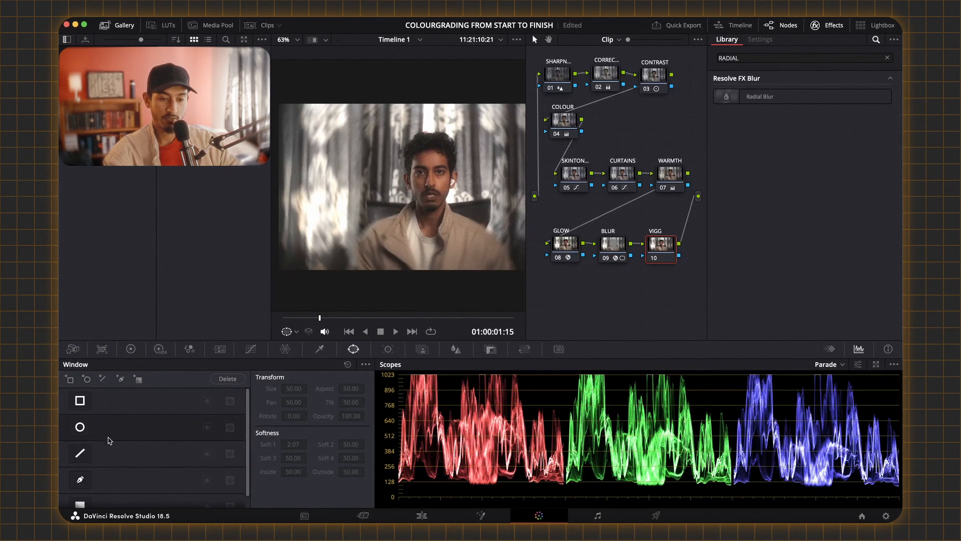
# Step: Add a circular window to the VIGG node and stretch it into a frame-wide oval with Size 65.48 and Aspect 66.77
pyautogui.click(81, 427)
pyautogui.scroll(-2, 400, 186)
pyautogui.moveTo(498, 187)
pyautogui.mouseDown()
pyautogui.moveTo(457, 185)
pyautogui.moveTo(515, 189)
pyautogui.mouseUp()
pyautogui.hscroll(3, 485, 220)
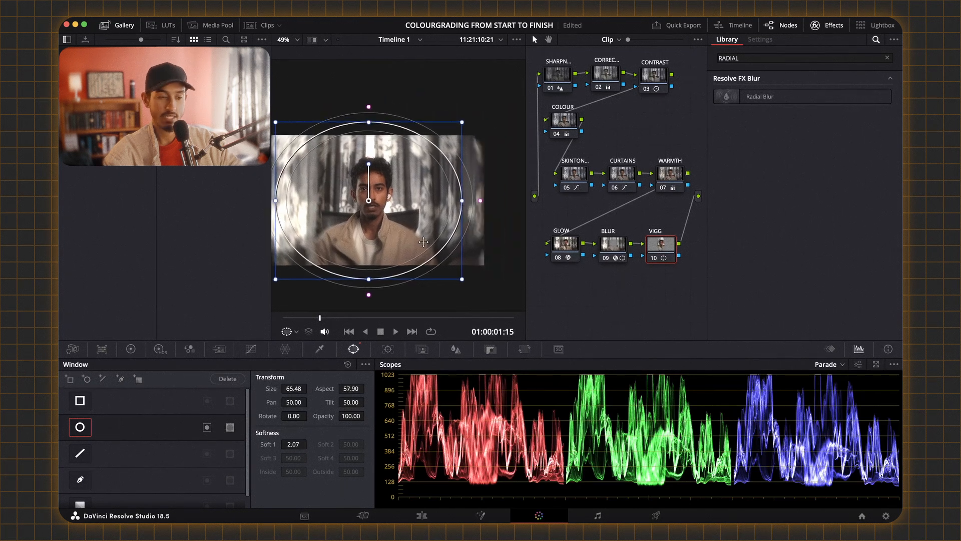
pyautogui.moveTo(446, 210); pyautogui.dragTo(471, 211)
pyautogui.hscroll(-3, 467, 241)
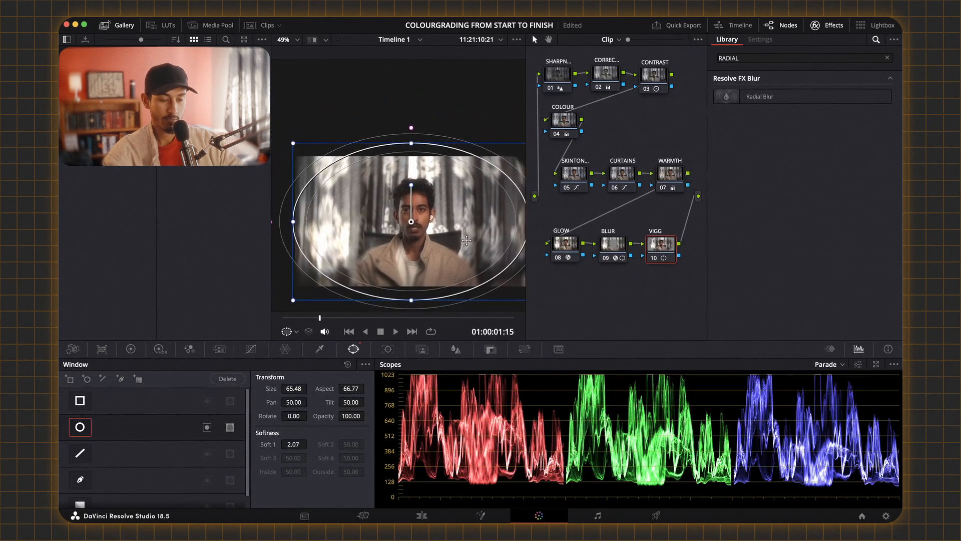
pyautogui.hscroll(3, 365, 249)
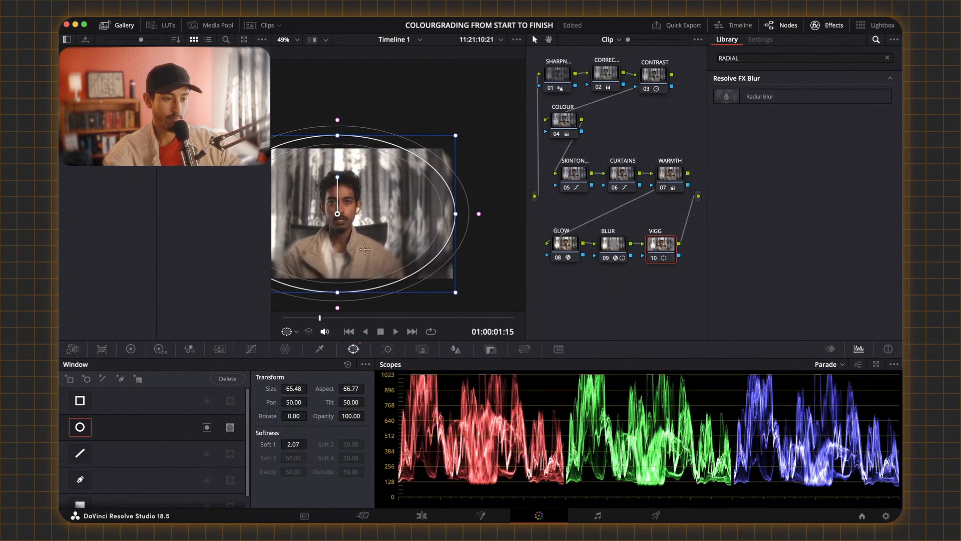
pyautogui.hscroll(-2, 399, 223)
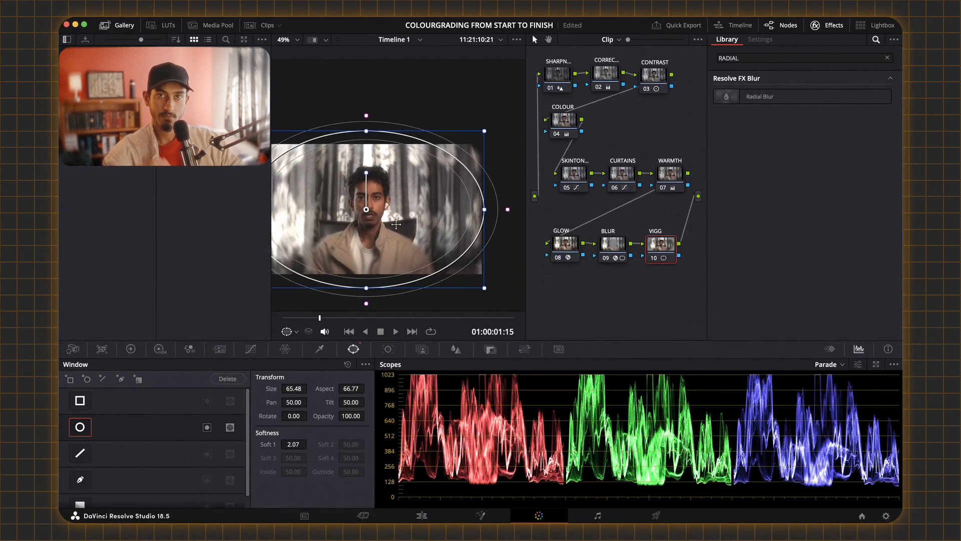
# Step: Set the vignette window's Soft 1 to 6.61 and invert the window
pyautogui.moveTo(295, 444); pyautogui.dragTo(311, 444)
pyautogui.click(206, 427)
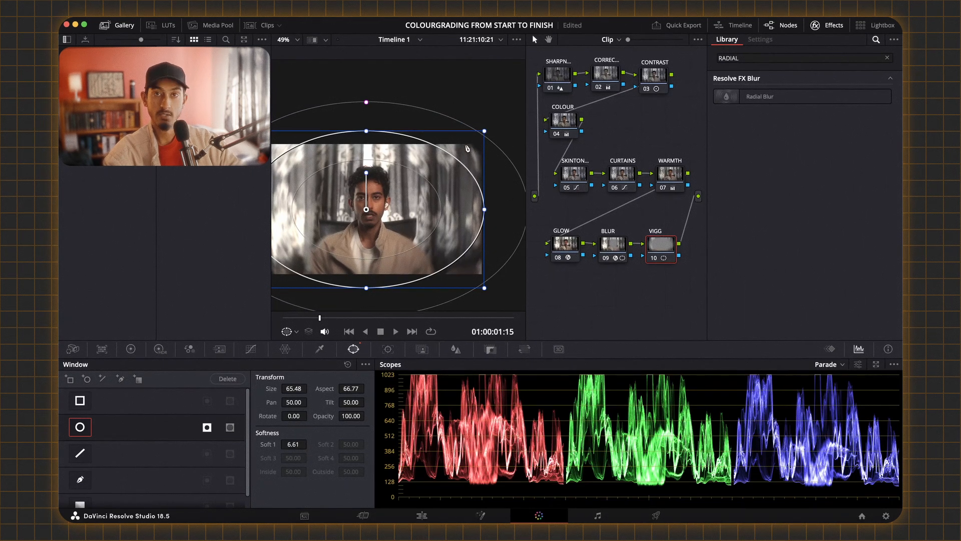
pyautogui.hscroll(-3, 467, 148)
pyautogui.scroll(-1, 467, 148)
# Step: Darken the edges of the frame by lowering the VIGG node's Offset to 6.15
pyautogui.click(132, 349)
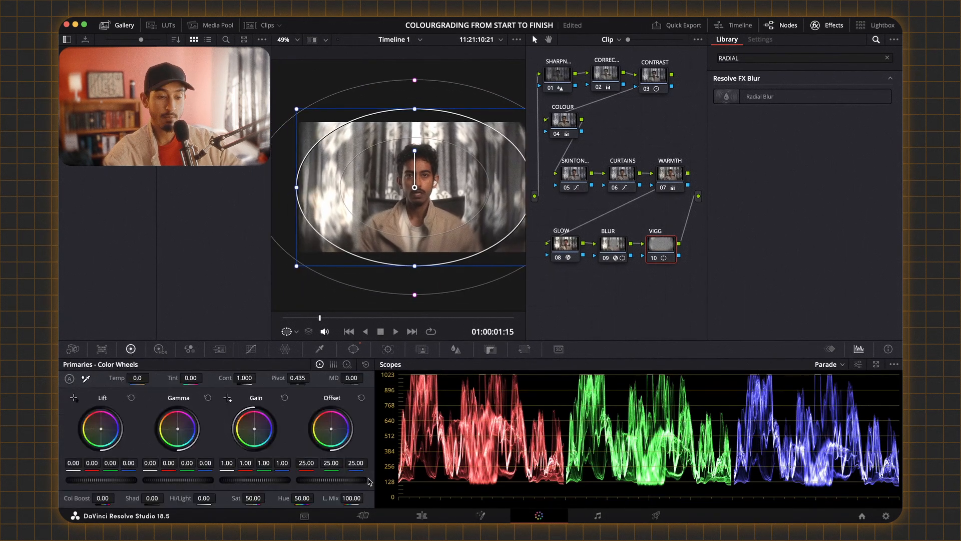
pyautogui.moveTo(339, 483); pyautogui.dragTo(322, 483)
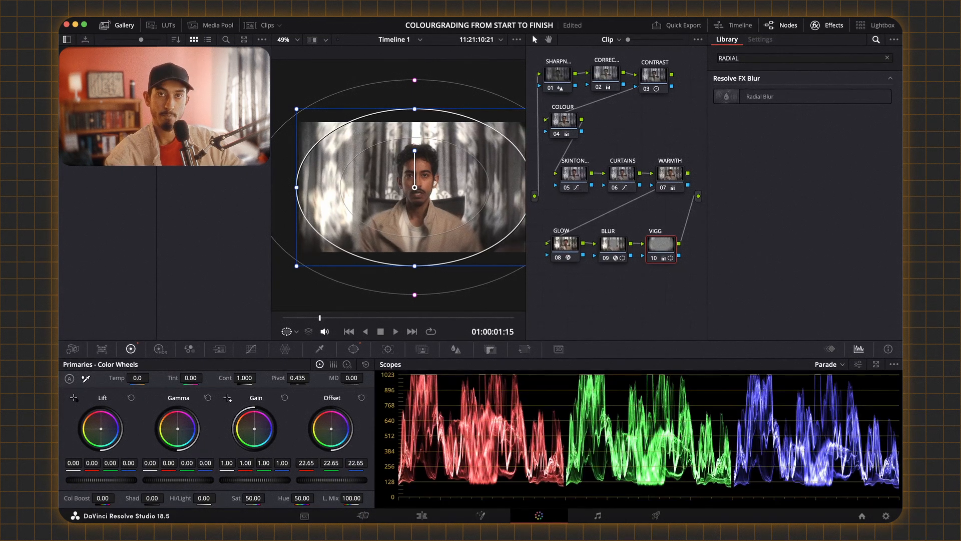
pyautogui.moveTo(321, 483); pyautogui.dragTo(314, 482)
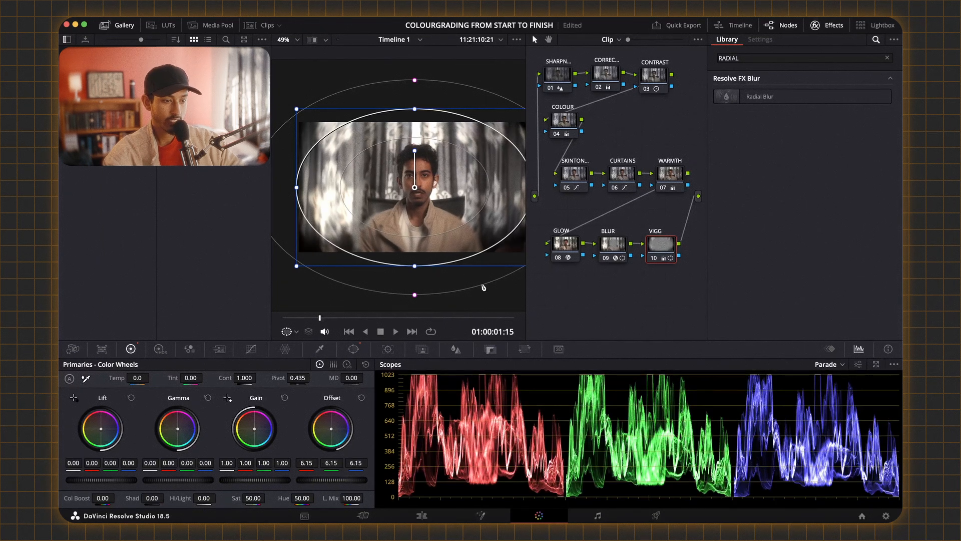
# Step: Tighten the vignette window around the subject, soften it to Soft 1 9.43 and lower the VIGG node's Offset further
pyautogui.scroll(4, 483, 287)
pyautogui.moveTo(426, 287); pyautogui.dragTo(425, 287)
pyautogui.moveTo(313, 480); pyautogui.dragTo(304, 480)
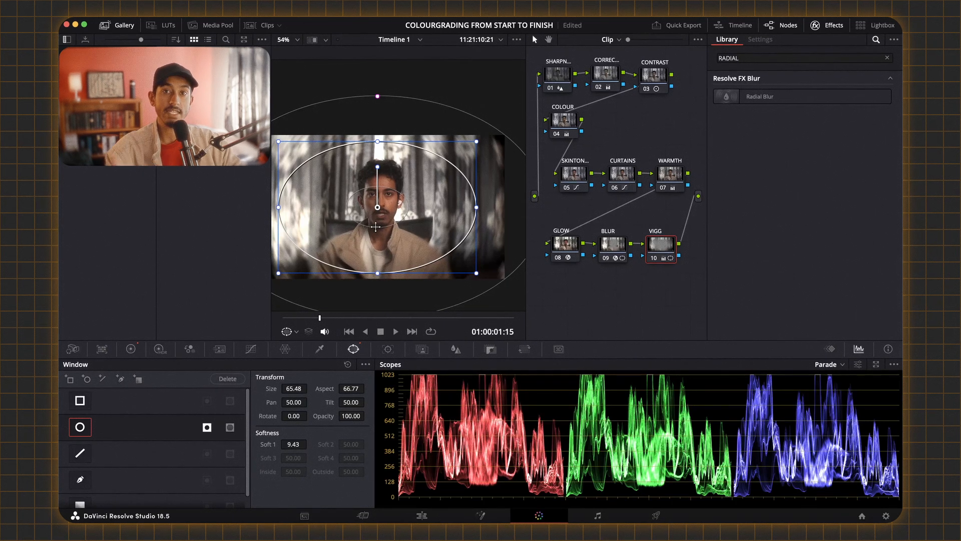
# Step: Add a serial node after VIGG, label it DE-SAT and show its primary colour wheels
pyautogui.rightClick(662, 259)
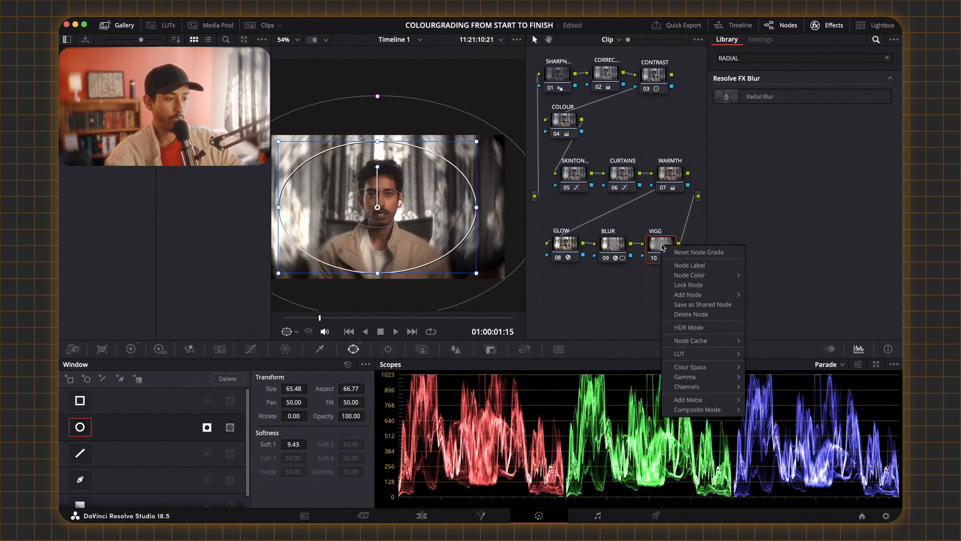
pyautogui.moveTo(707, 301)
pyautogui.click(777, 305)
pyautogui.rightClick(577, 301)
pyautogui.click(601, 322)
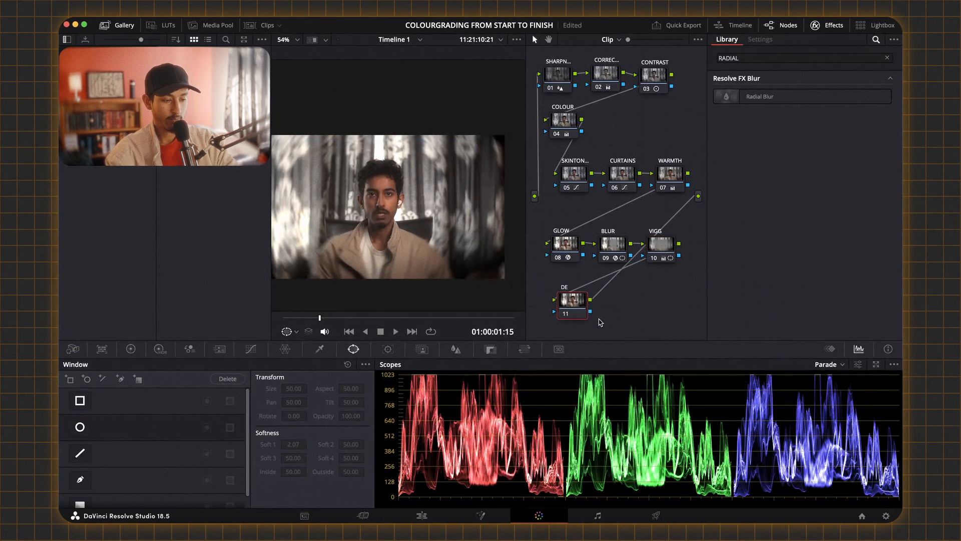
pyautogui.press('Return')
pyautogui.click(131, 349)
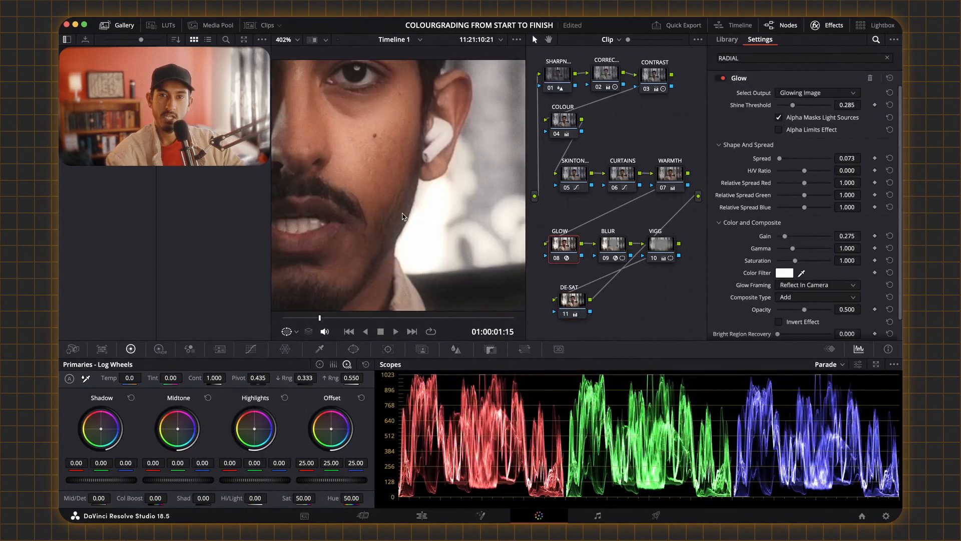
# Step: Inspect the glow on the subject's face and slightly adjust the GLOW node's Shine Threshold
pyautogui.scroll(-3, 428, 241)
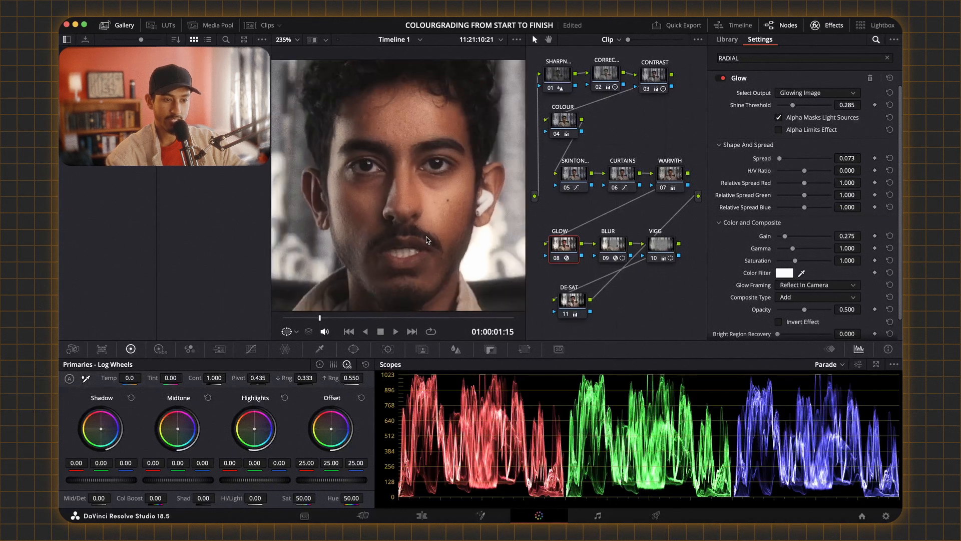
pyautogui.scroll(-4, 428, 241)
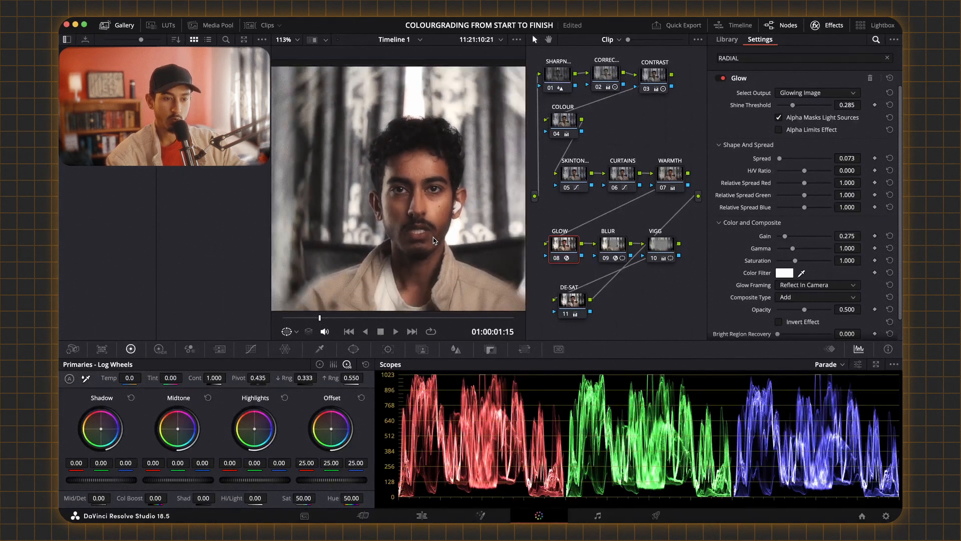
pyautogui.scroll(-2, 433, 241)
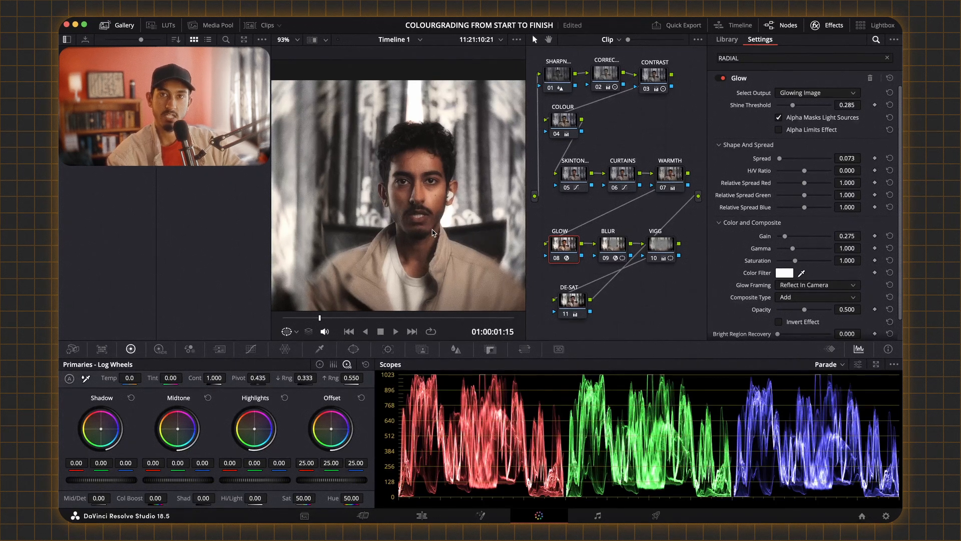
pyautogui.scroll(6, 454, 222)
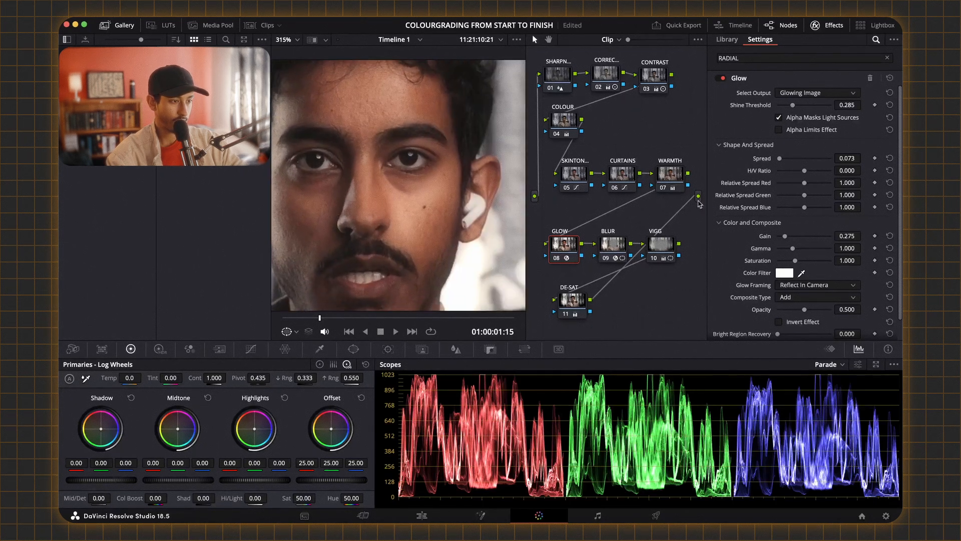
pyautogui.moveTo(793, 105); pyautogui.dragTo(796, 112)
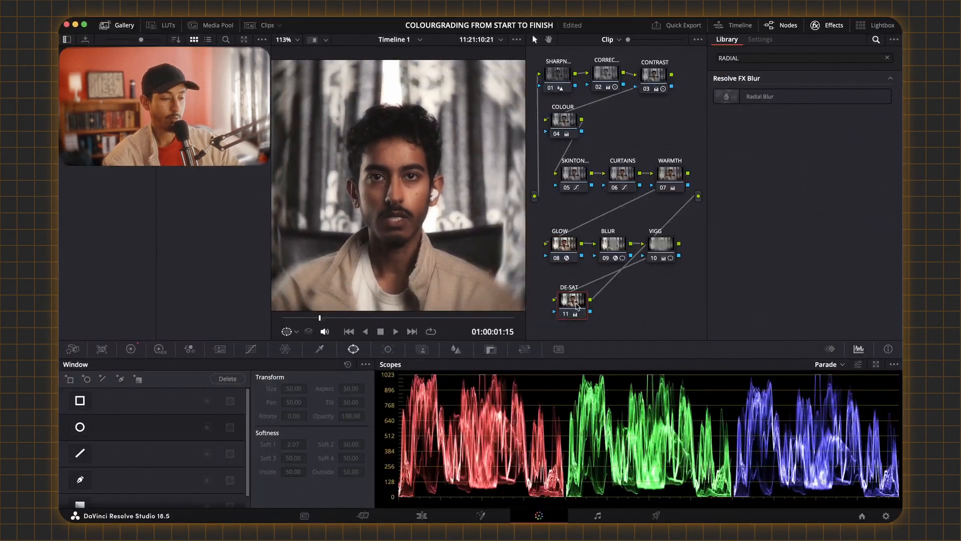
# Step: Add a serial node after DE-SAT and label it GREEN
pyautogui.rightClick(577, 303)
pyautogui.moveTo(651, 354)
pyautogui.click(683, 354)
pyautogui.rightClick(634, 305)
pyautogui.click(646, 324)
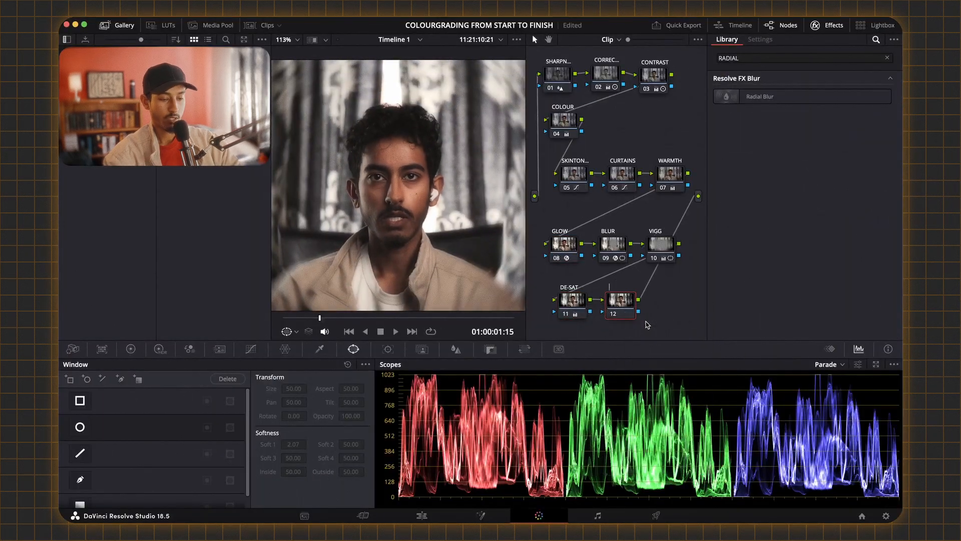
pyautogui.write('GREEN')
pyautogui.press('Return')
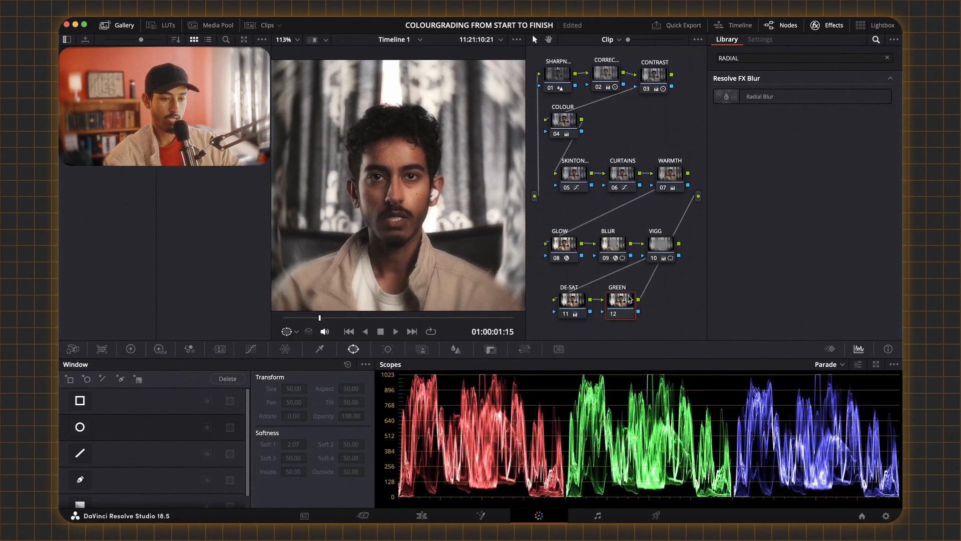
# Step: Push the GREEN node's log Shadow wheel slightly towards green, with red at -0.03 and green at 0.01
pyautogui.click(131, 349)
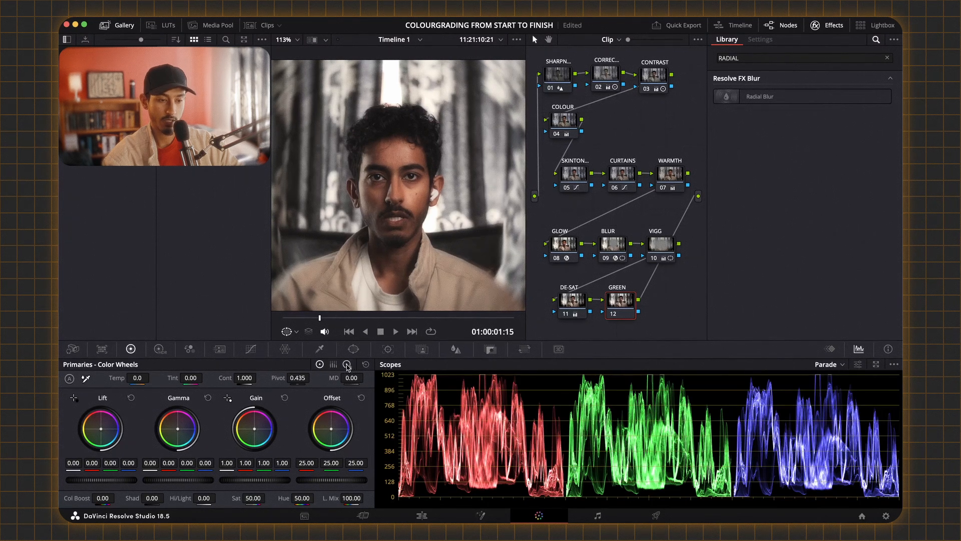
pyautogui.click(347, 365)
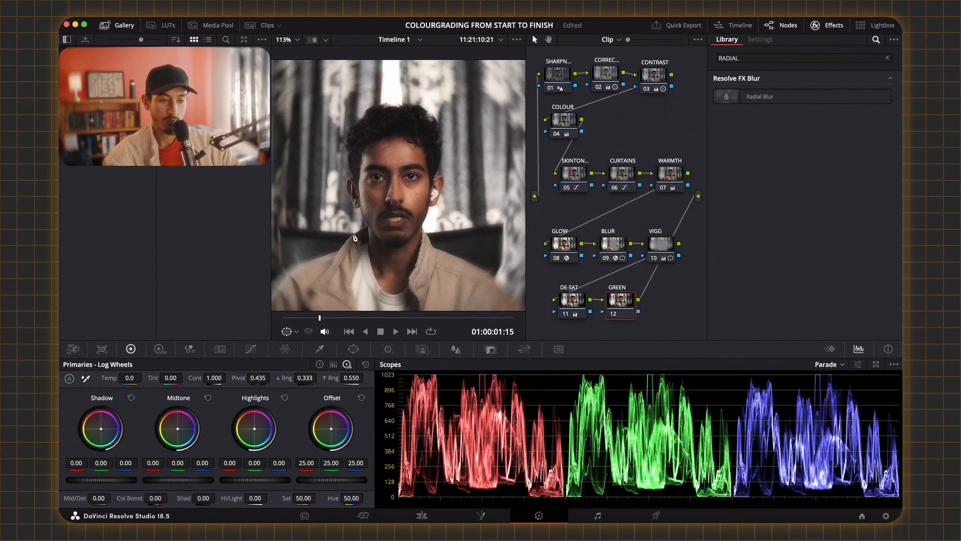
pyautogui.scroll(10, 355, 238)
pyautogui.moveTo(394, 216); pyautogui.dragTo(332, 225)
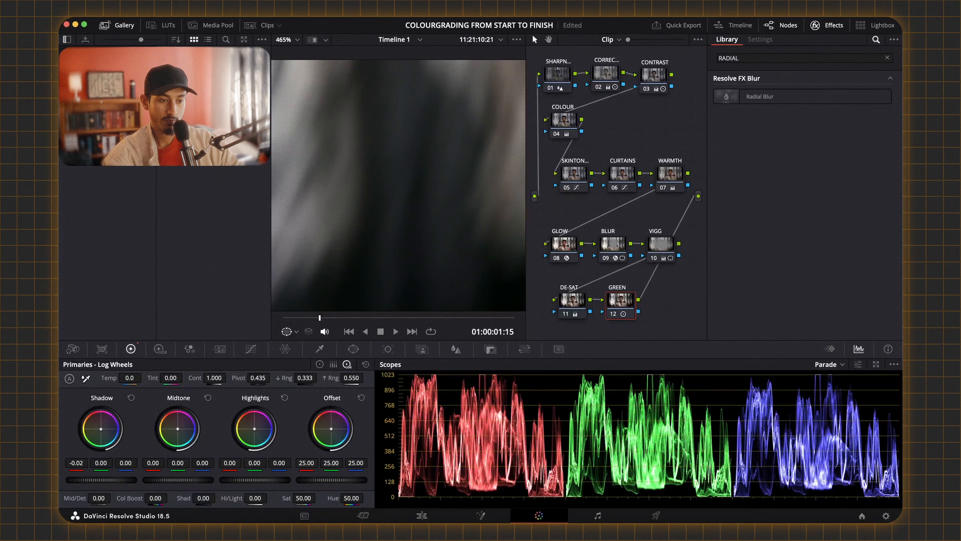
pyautogui.moveTo(101, 430); pyautogui.dragTo(99, 429)
pyautogui.scroll(-5, 358, 230)
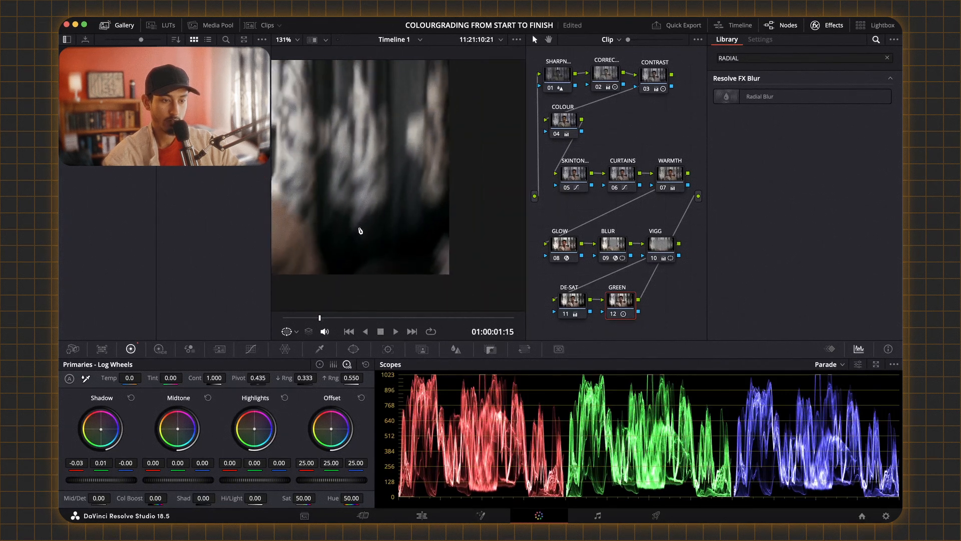
pyautogui.scroll(-3, 445, 257)
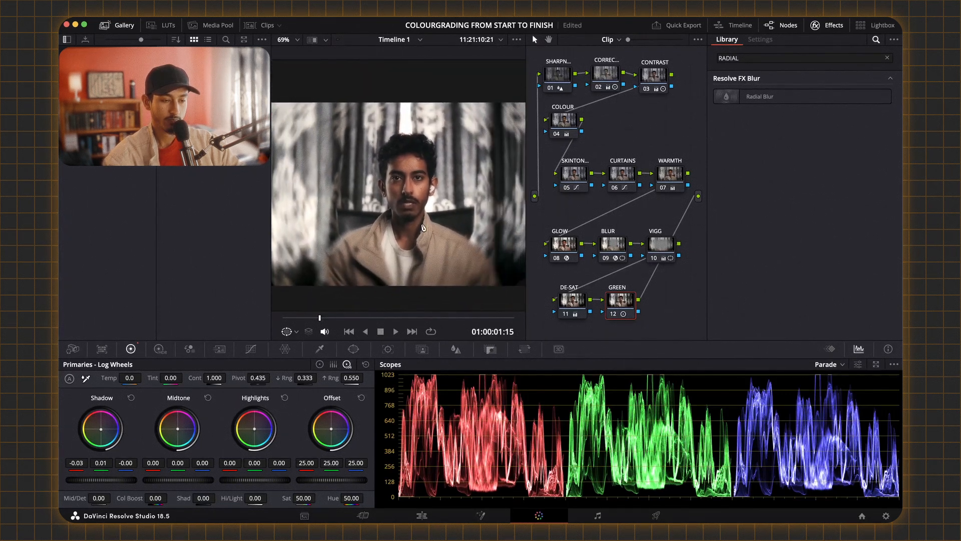